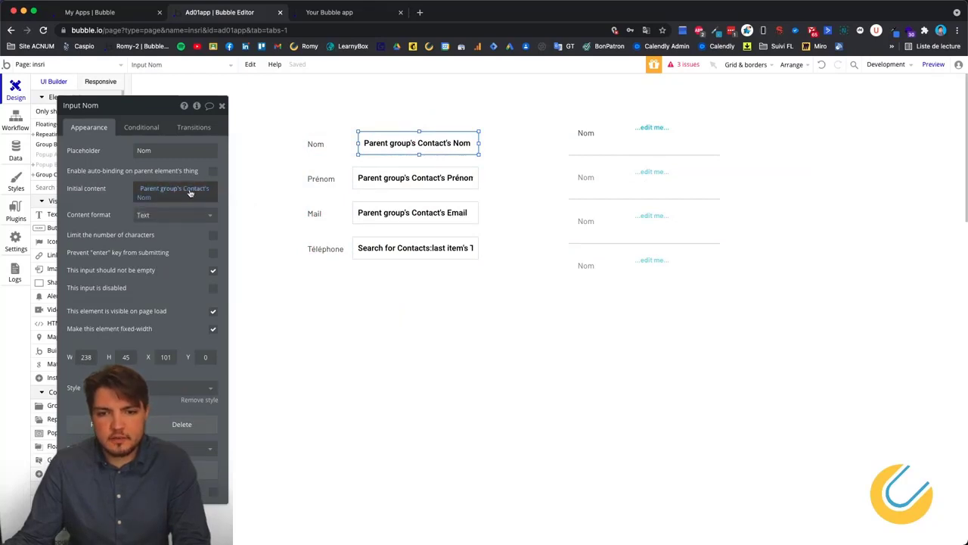
Inspect the Contacts search and its email constraint behind the Contact group's data source
{"action": "left_click", "coordinate": [496, 166]}
{"action": "left_click", "coordinate": [153, 175]}
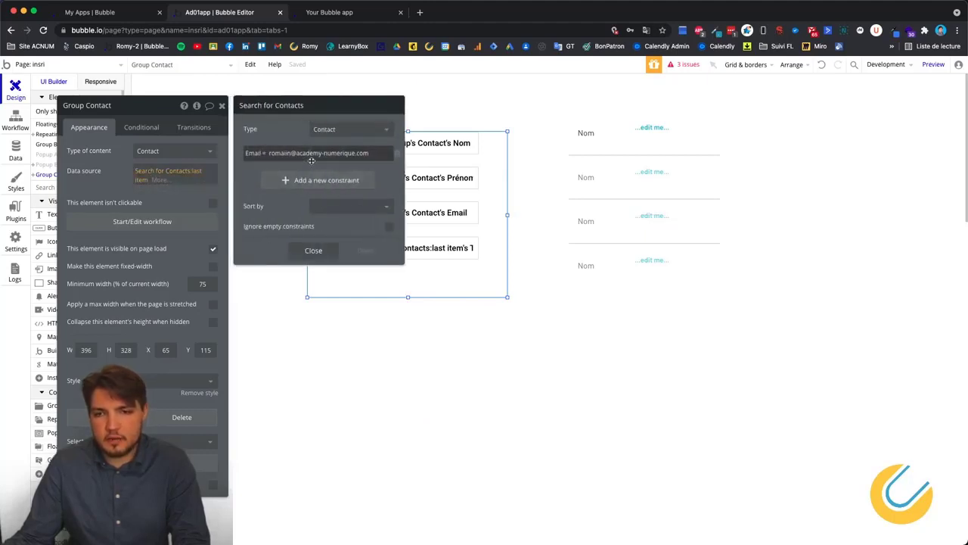
{"action": "left_click", "coordinate": [313, 251]}
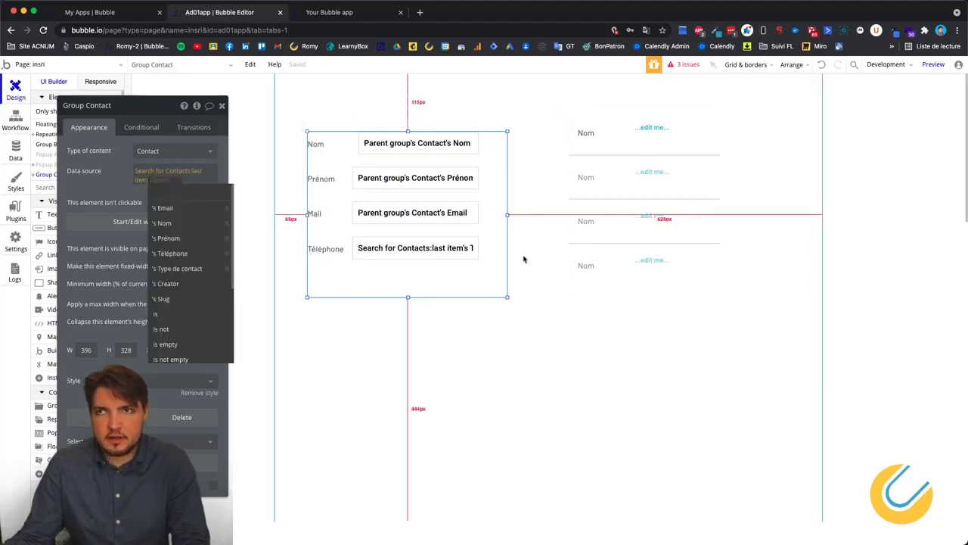
{"action": "left_click", "coordinate": [578, 223]}
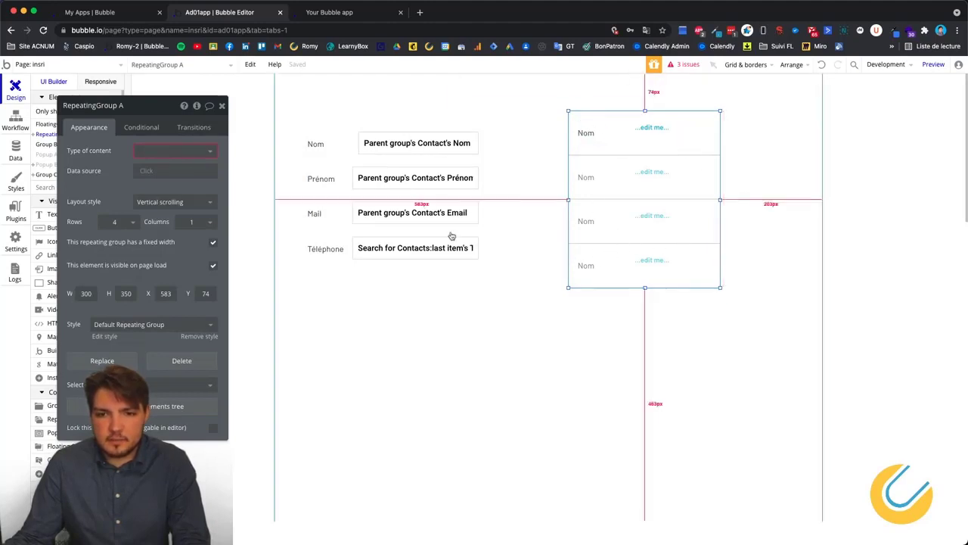
{"action": "left_click_drag", "start_coordinate": [153, 111], "coordinate": [226, 108]}
{"action": "scroll", "coordinate": [75, 286], "scroll_direction": "down", "scroll_amount": 3}
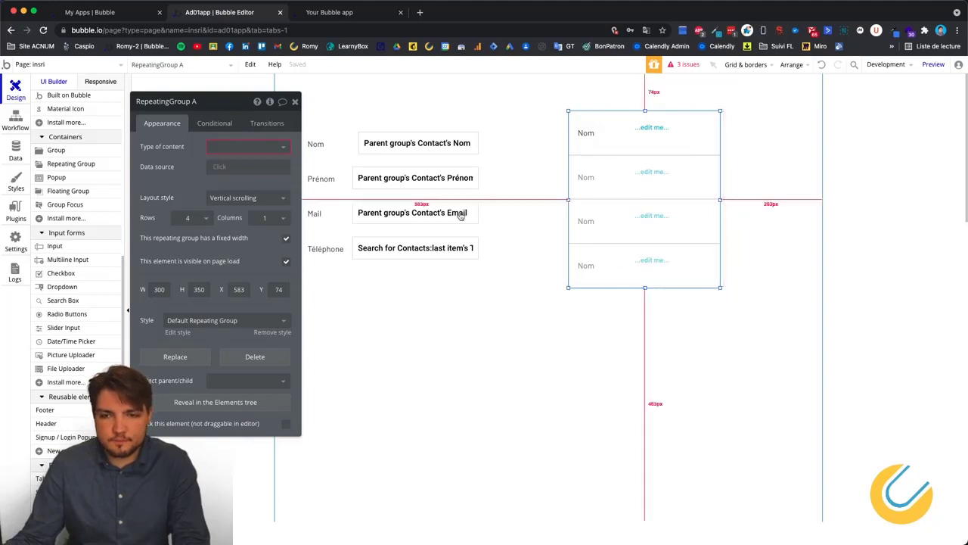
{"action": "left_click_drag", "start_coordinate": [227, 105], "coordinate": [206, 93]}
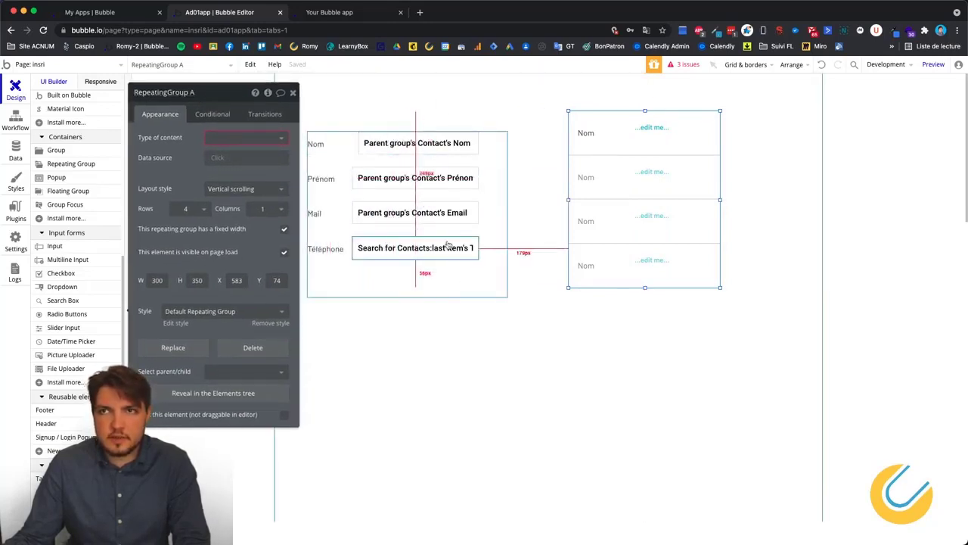
{"action": "left_click_drag", "start_coordinate": [217, 94], "coordinate": [416, 83]}
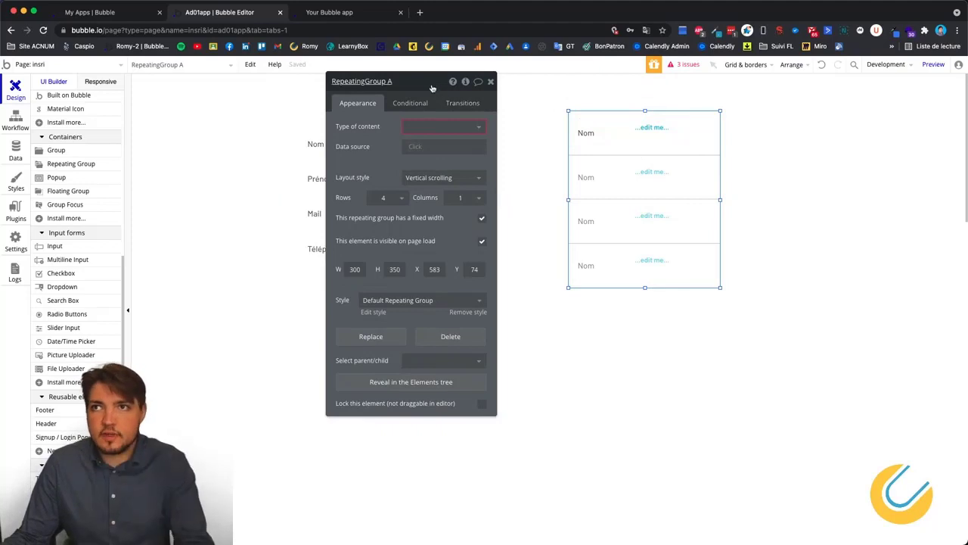
{"action": "left_click_drag", "start_coordinate": [432, 88], "coordinate": [161, 83]}
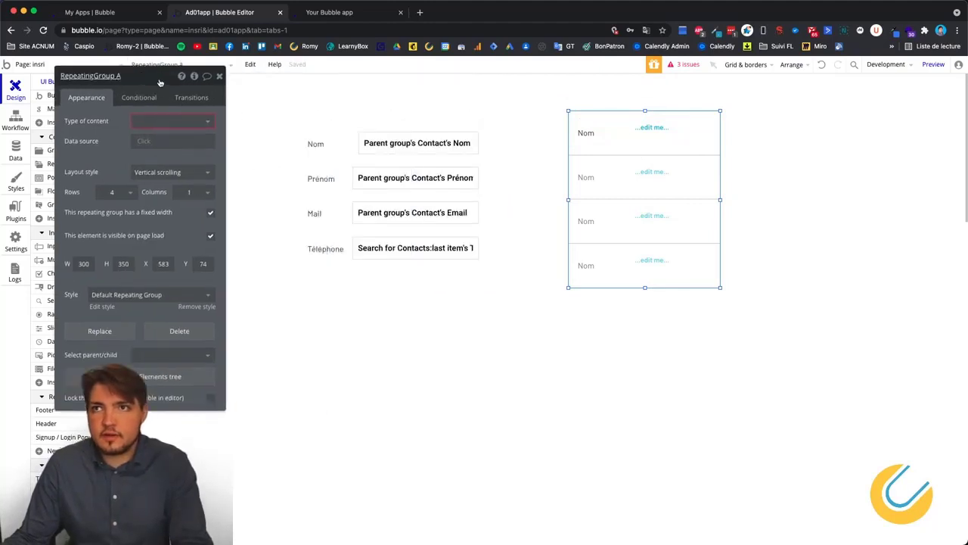
Examine the Contact group's data source expression, including the search type, constraint and last item operator
{"action": "left_click", "coordinate": [488, 198]}
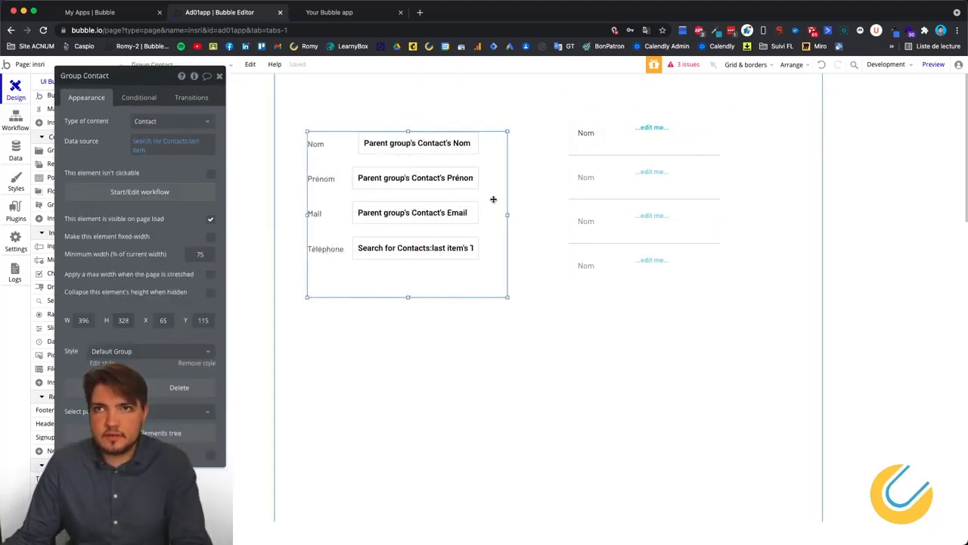
{"action": "left_click", "coordinate": [150, 145]}
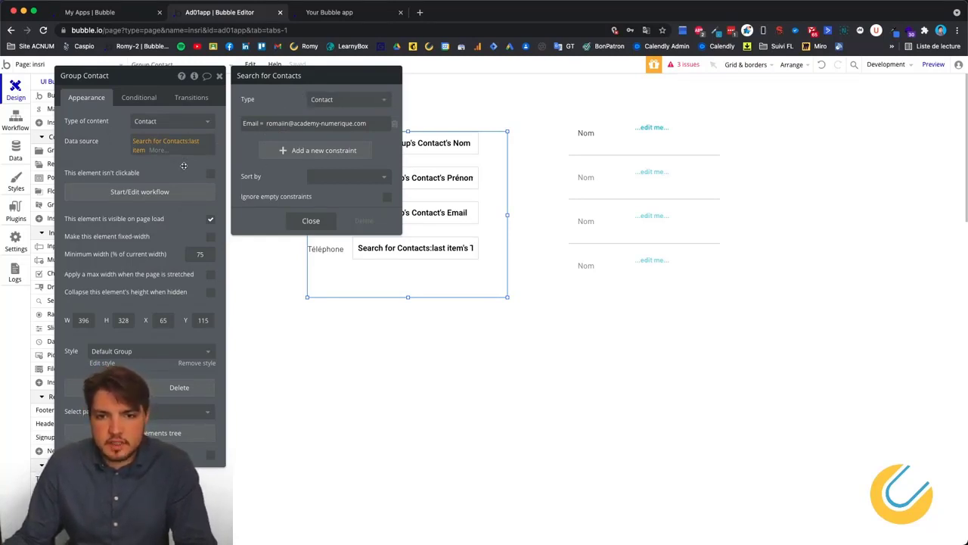
{"action": "left_click", "coordinate": [496, 171]}
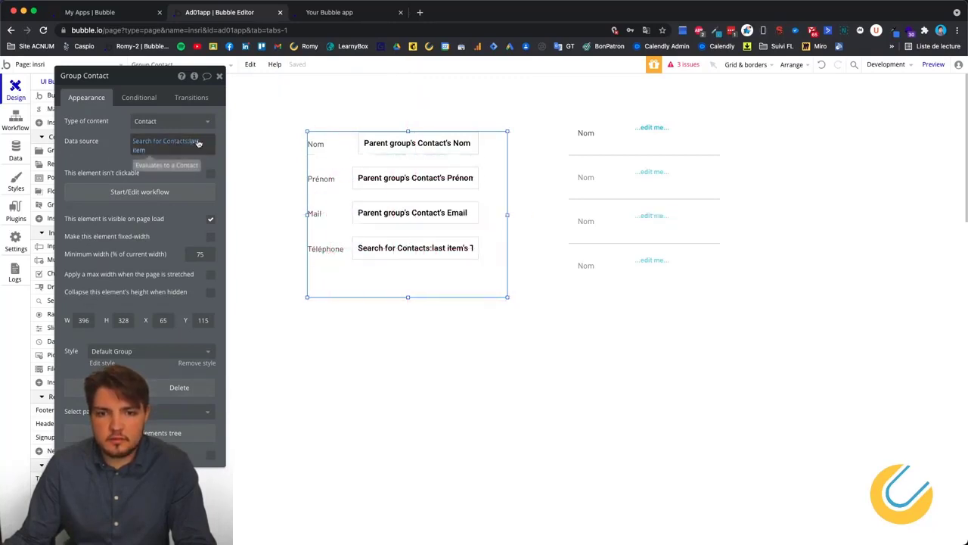
{"action": "left_click", "coordinate": [194, 142]}
{"action": "left_click", "coordinate": [123, 156]}
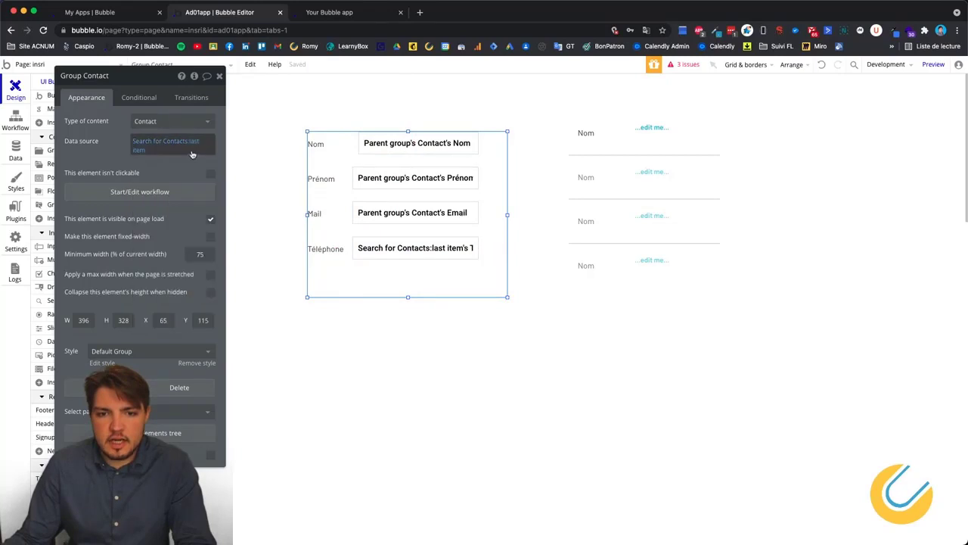
{"action": "mouse_move", "coordinate": [137, 153]}
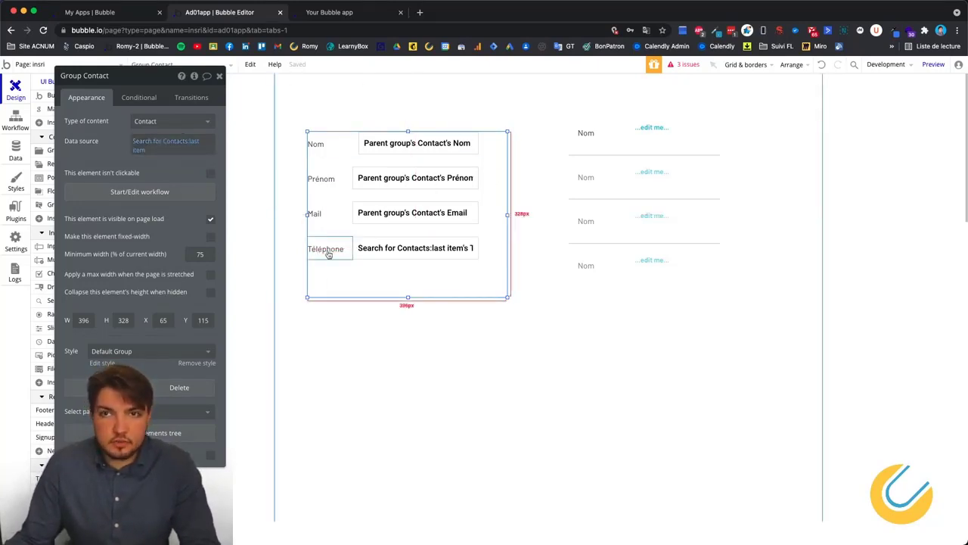
{"action": "left_click", "coordinate": [578, 222]}
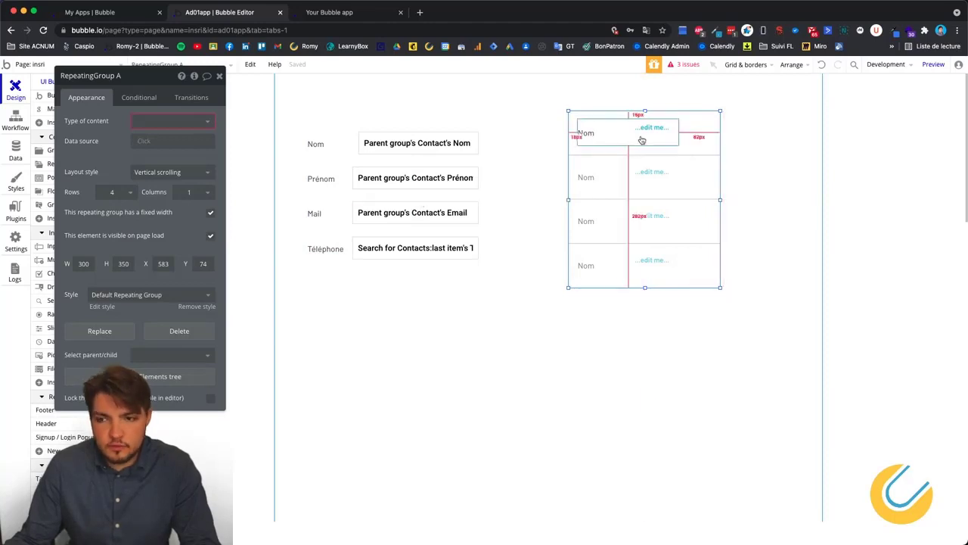
{"action": "left_click", "coordinate": [579, 130]}
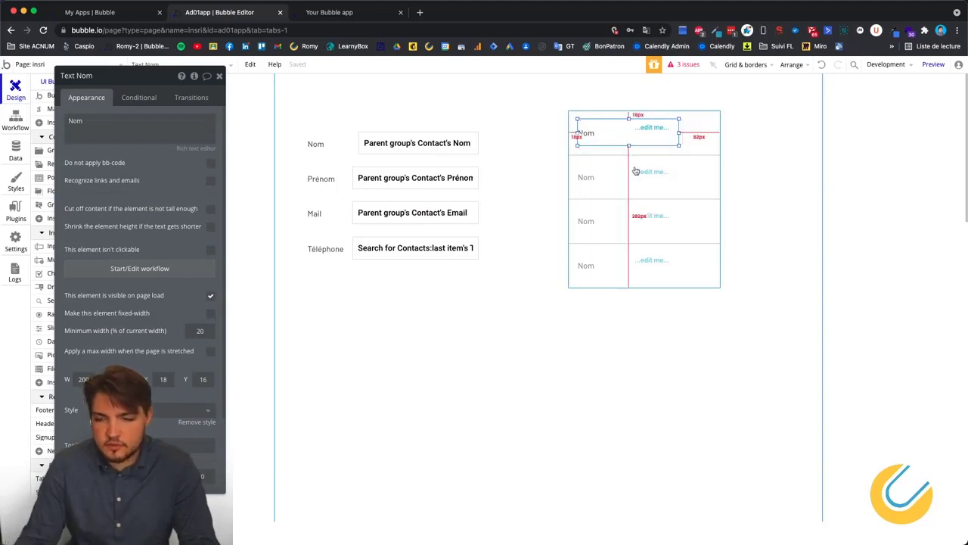
{"action": "key", "text": "Delete"}
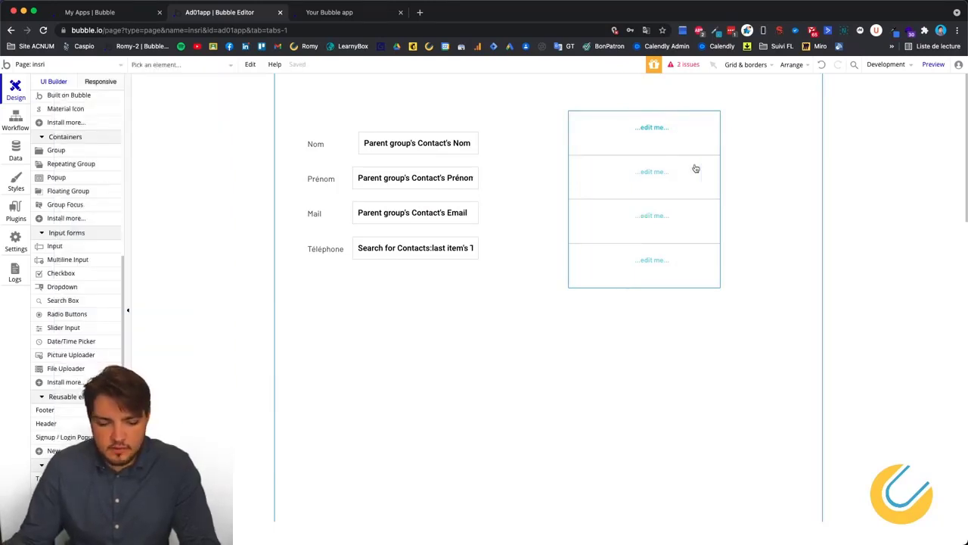
{"action": "key", "text": "super+z"}
Delete the "...edit me..." element from the repeating group's first cell and narrow the Nom text to about 90 px
{"action": "key", "text": "Delete"}
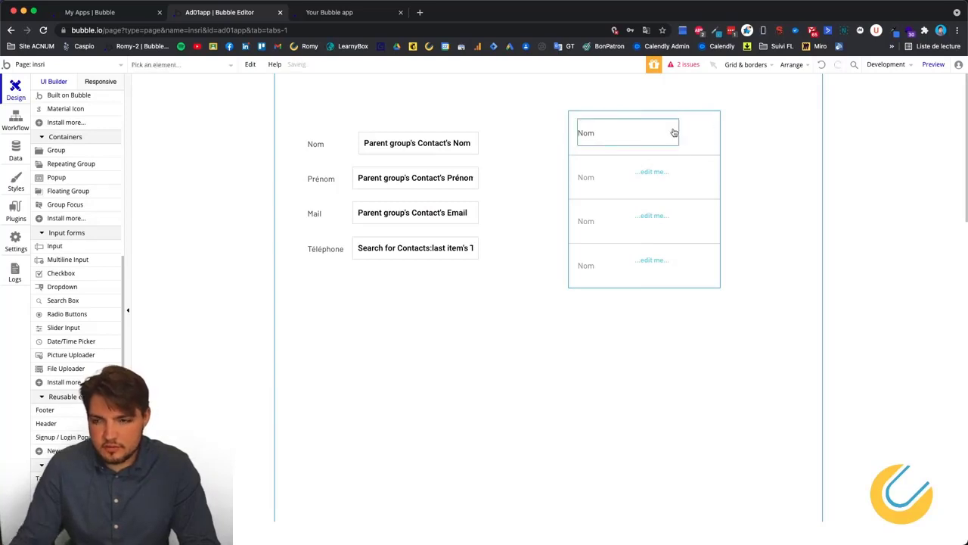
{"action": "left_click", "coordinate": [670, 134]}
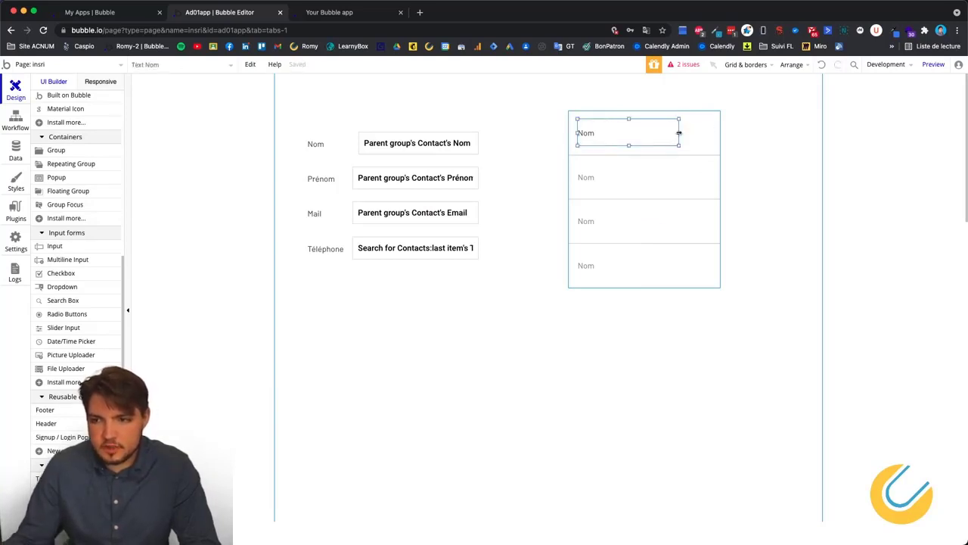
{"action": "left_click_drag", "start_coordinate": [679, 134], "coordinate": [625, 133]}
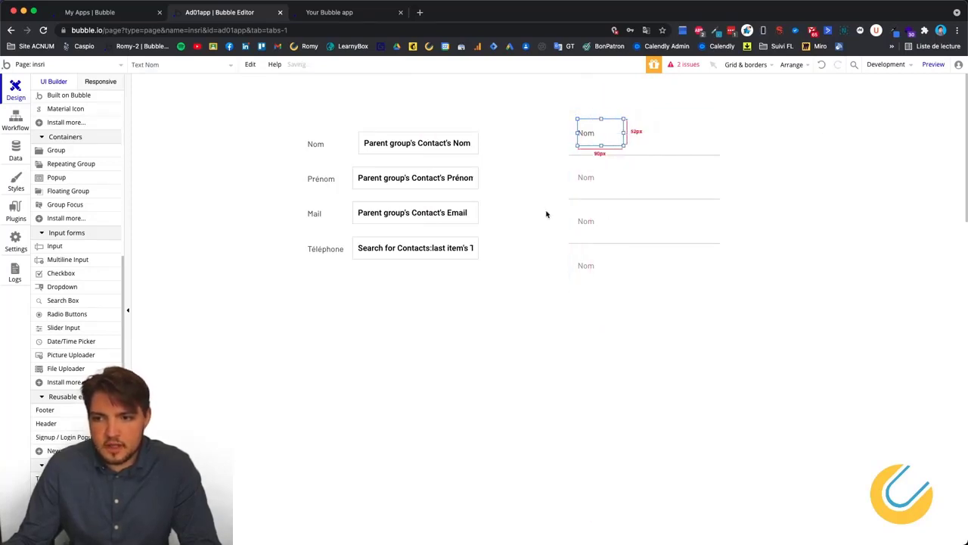
{"action": "left_click", "coordinate": [547, 215]}
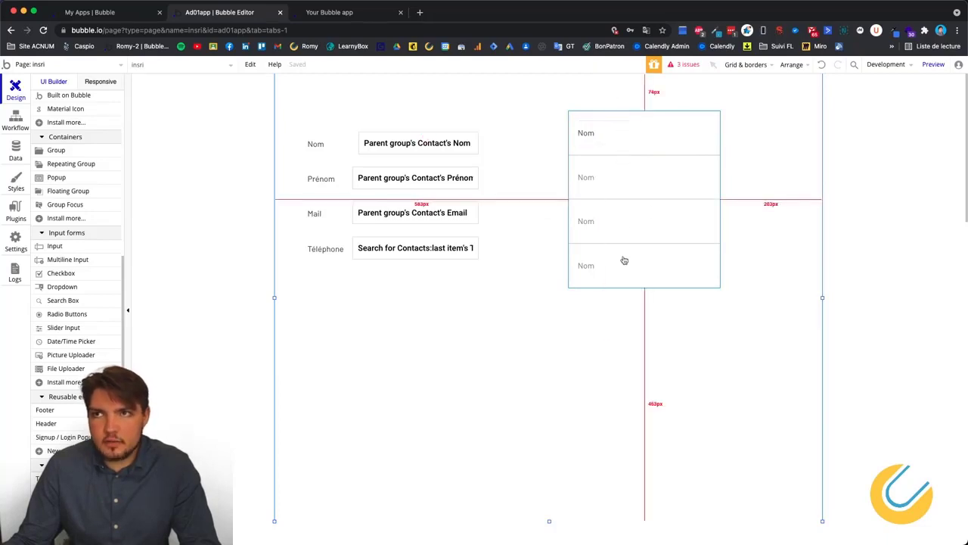
Try the repeating group with 7 rows, and set it back to 4 rows
{"action": "left_click", "coordinate": [644, 242]}
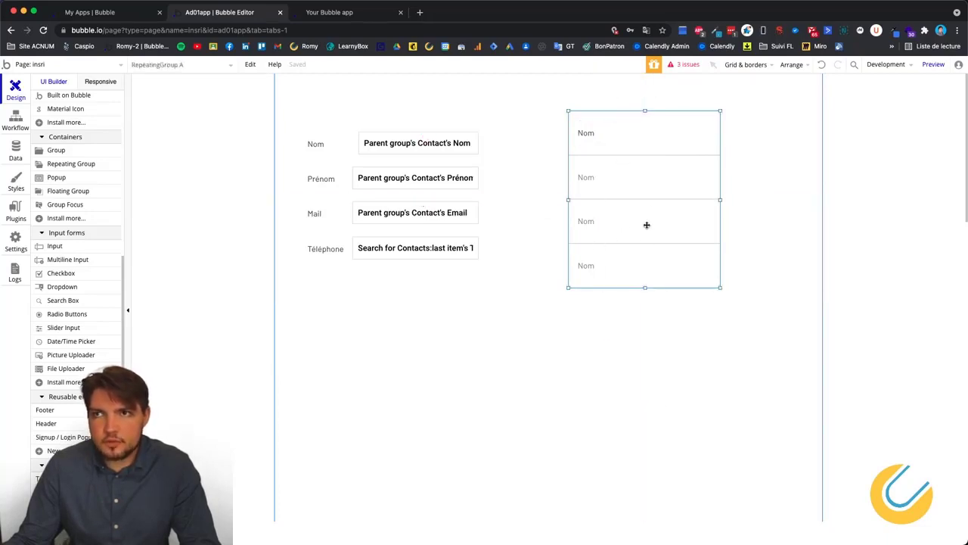
{"action": "double_click", "coordinate": [647, 225]}
{"action": "left_click_drag", "start_coordinate": [154, 83], "coordinate": [395, 88]}
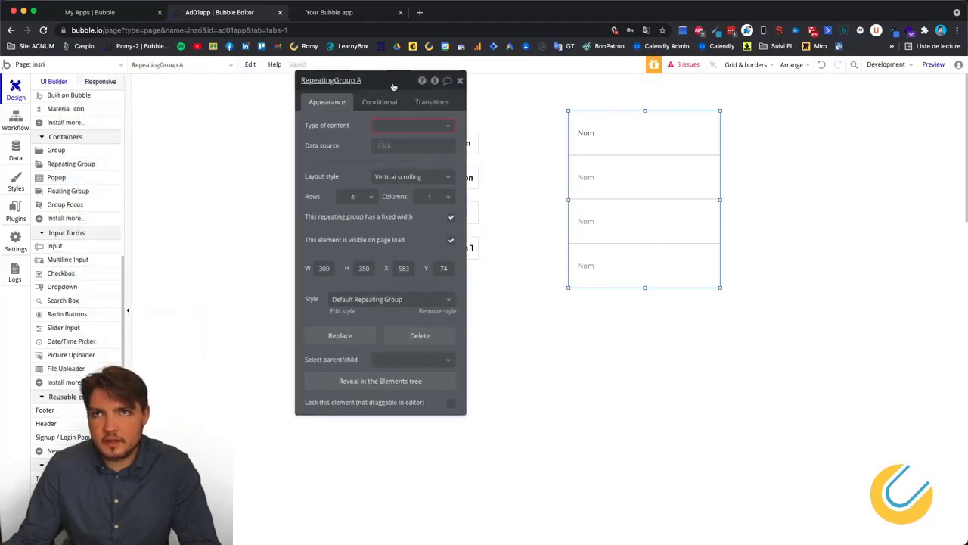
{"action": "left_click", "coordinate": [361, 199]}
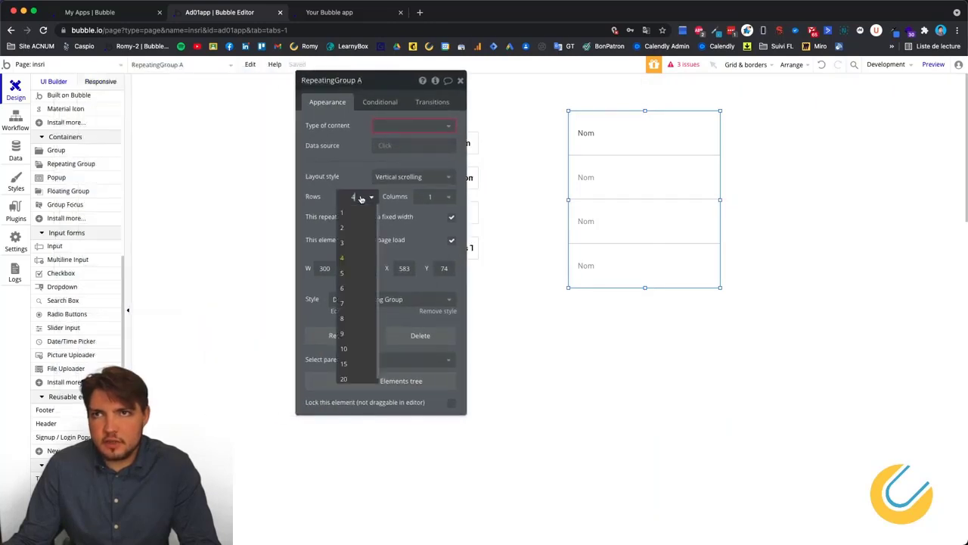
{"action": "left_click", "coordinate": [363, 304]}
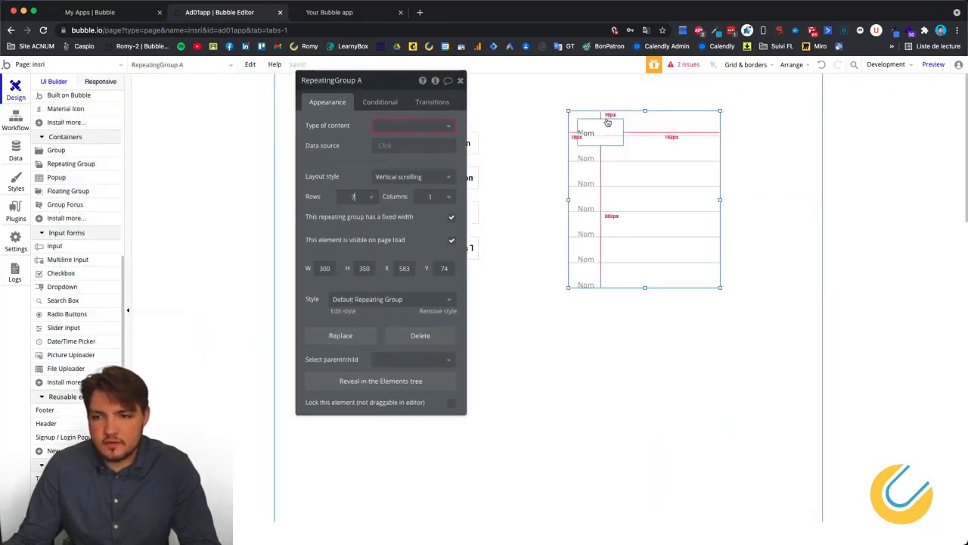
{"action": "left_click", "coordinate": [363, 198]}
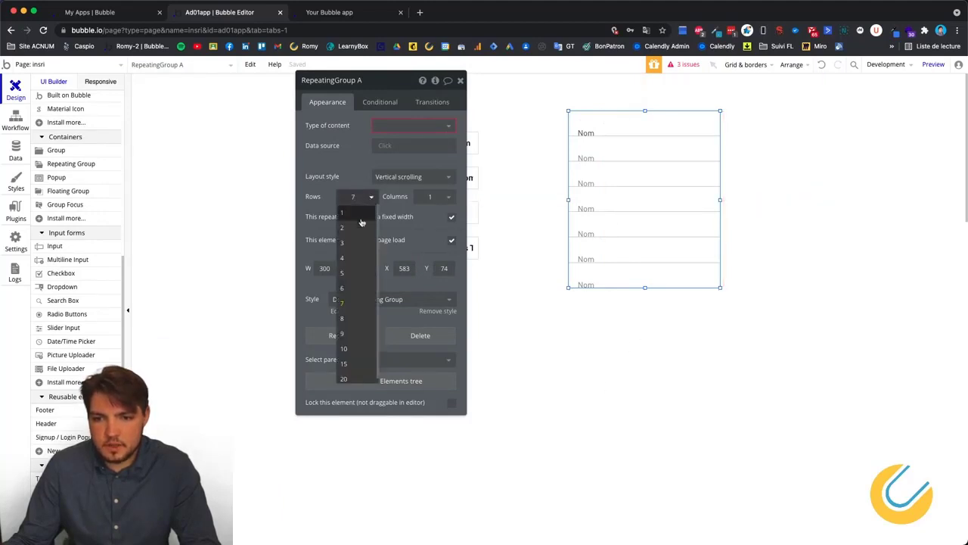
{"action": "left_click", "coordinate": [358, 261]}
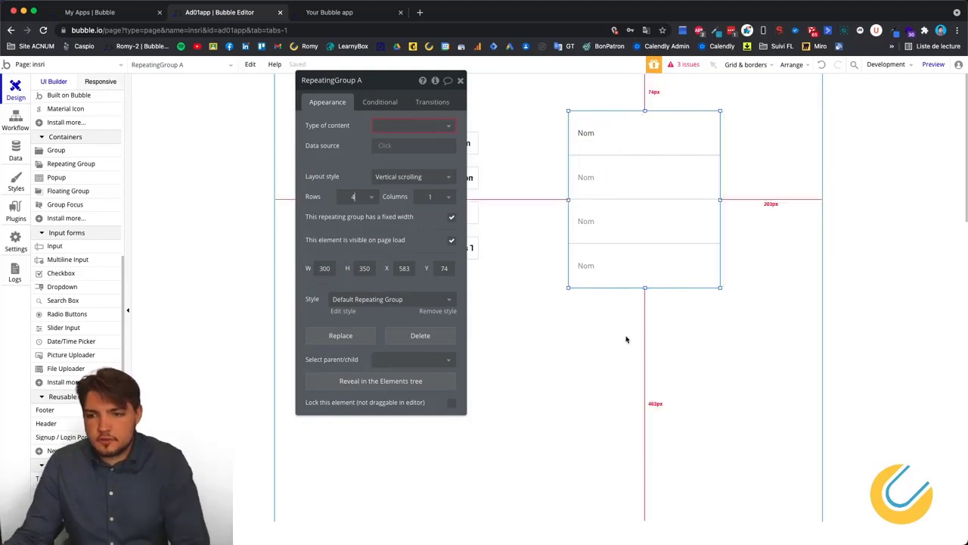
Move the Nom text closer to the upper-left corner of its cell, to about X 10, Y 9
{"action": "left_click", "coordinate": [741, 135]}
{"action": "left_click", "coordinate": [598, 134]}
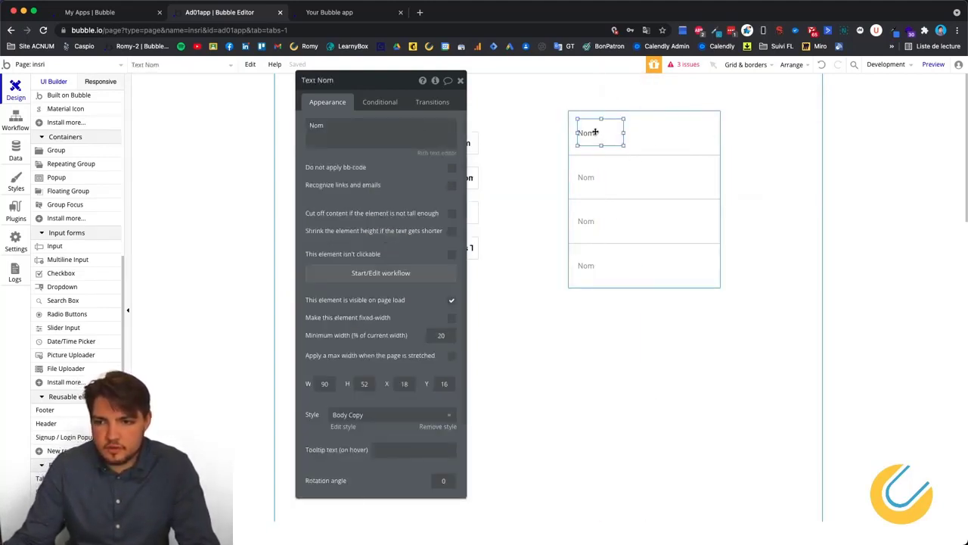
{"action": "left_click_drag", "start_coordinate": [595, 132], "coordinate": [591, 126]}
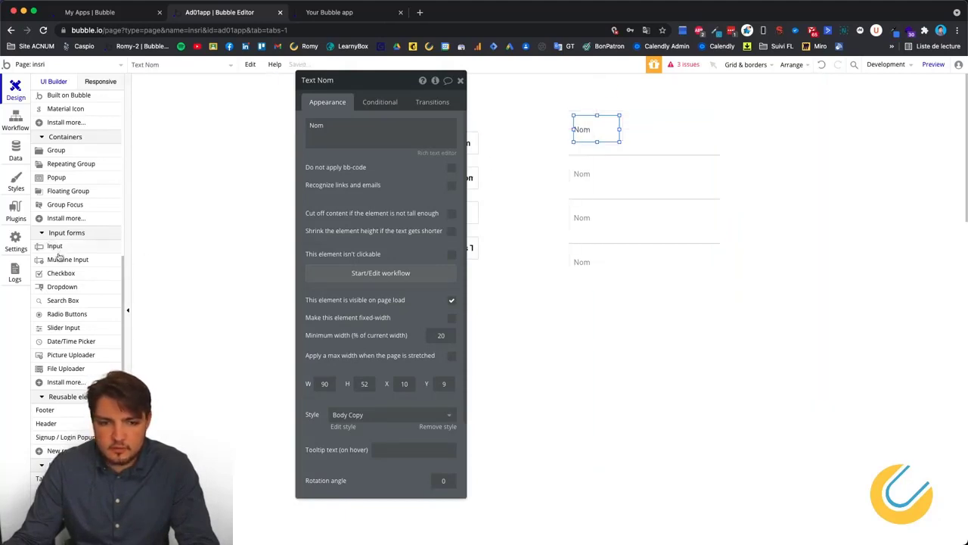
Draw a flag icon beside the Nom text in the repeating group's first cell
{"action": "scroll", "coordinate": [58, 392], "scroll_direction": "up", "scroll_amount": 5}
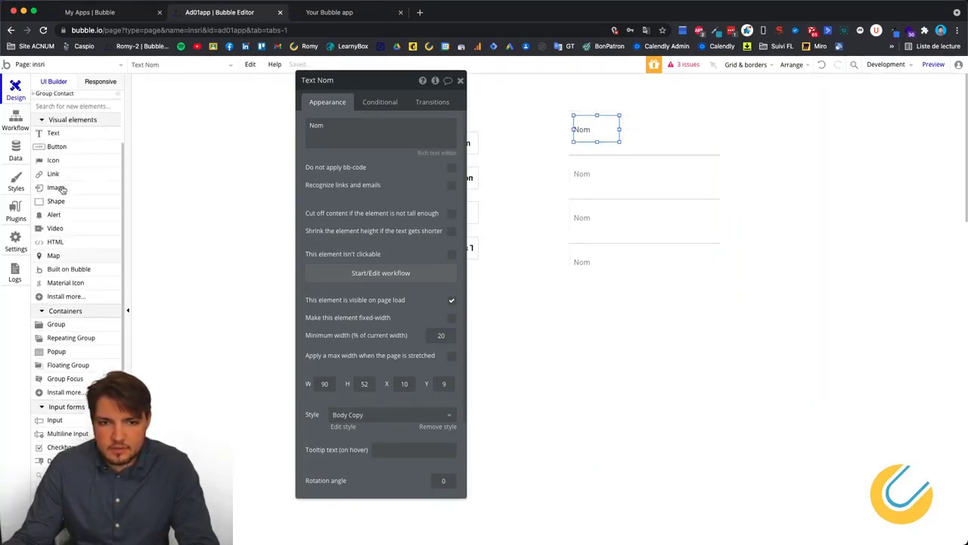
{"action": "left_click", "coordinate": [57, 135]}
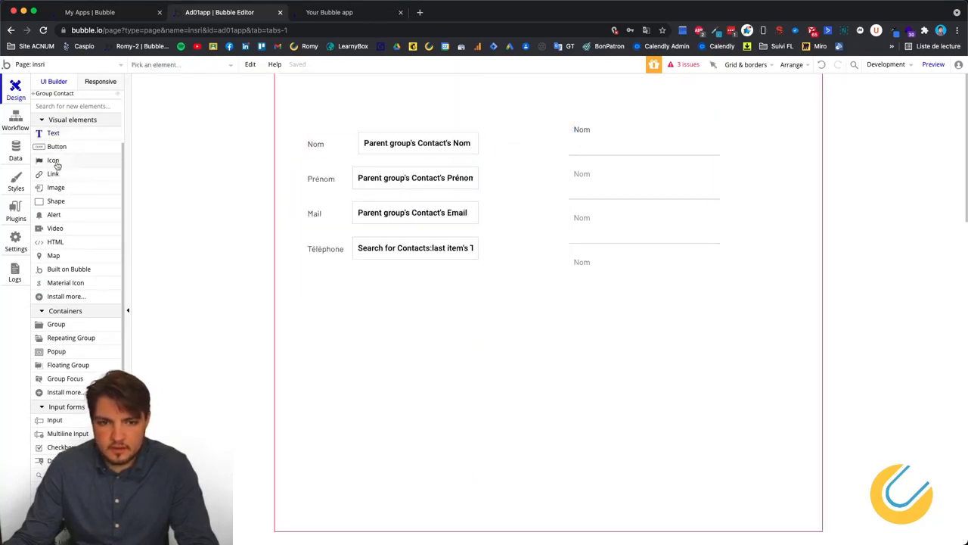
{"action": "left_click_drag", "start_coordinate": [647, 123], "coordinate": [688, 165]}
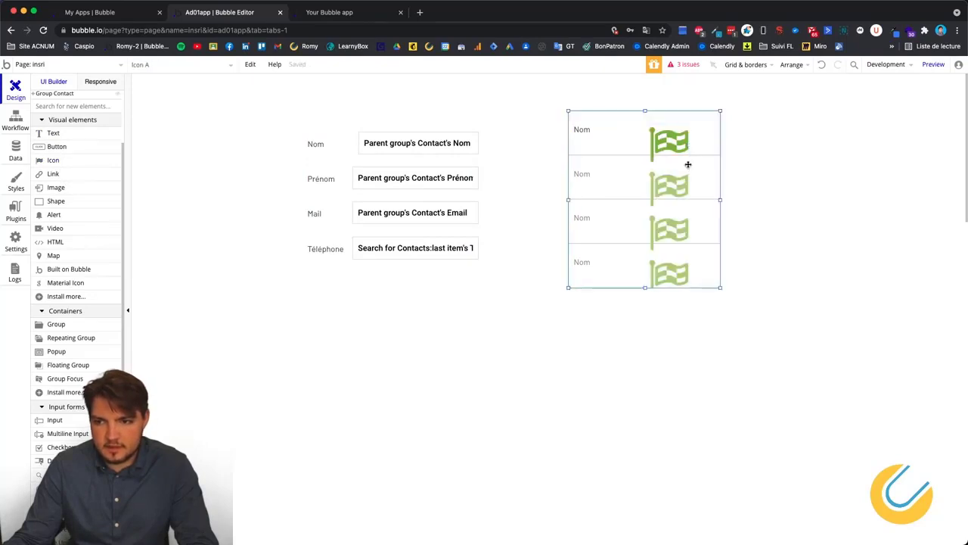
{"action": "left_click_drag", "start_coordinate": [689, 168], "coordinate": [643, 188]}
Fit the flag icon inside the first cell and move the repeating group to about X 616, Y 93
{"action": "left_click", "coordinate": [671, 128]}
{"action": "left_click", "coordinate": [684, 166]}
{"action": "left_click", "coordinate": [659, 184]}
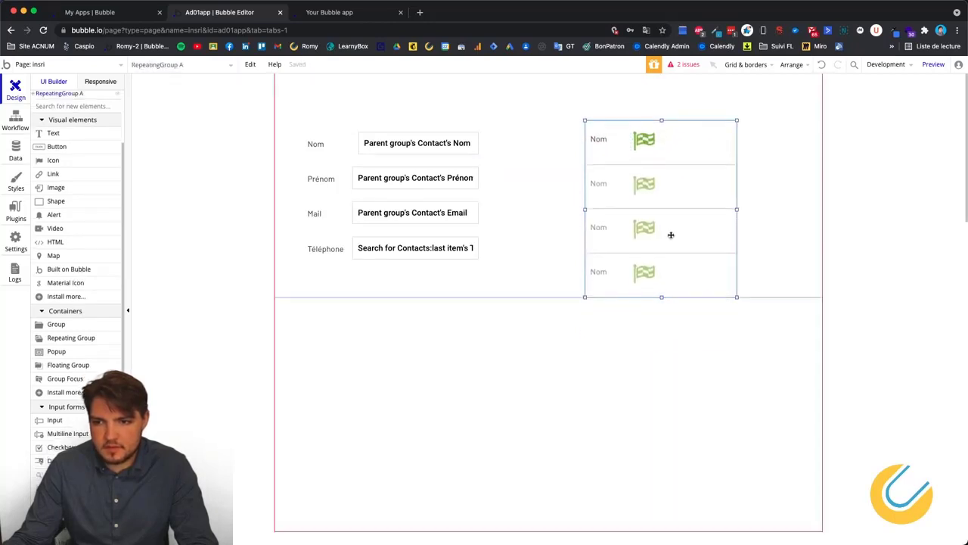
{"action": "left_click", "coordinate": [645, 140]}
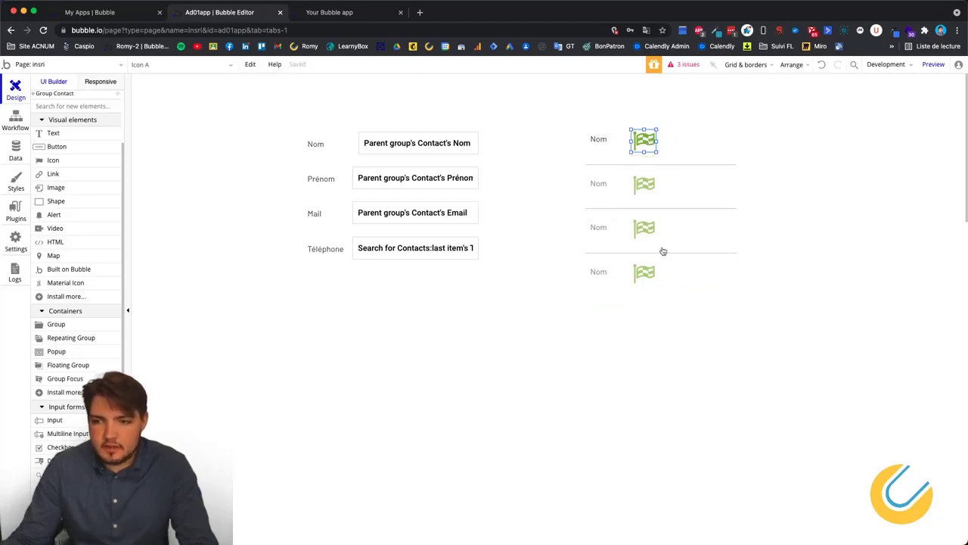
{"action": "left_click", "coordinate": [677, 267]}
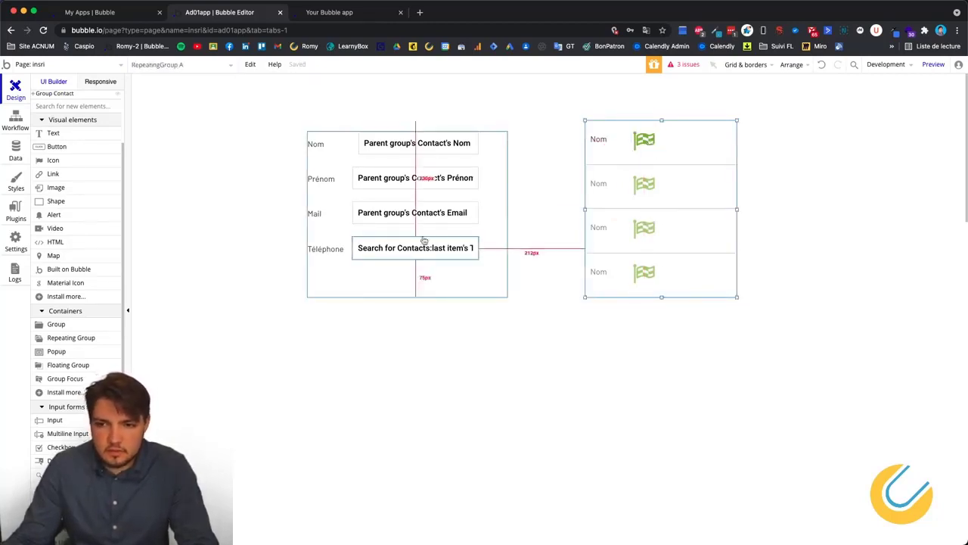
Set the repeating group's number of columns to 2
{"action": "double_click", "coordinate": [686, 215]}
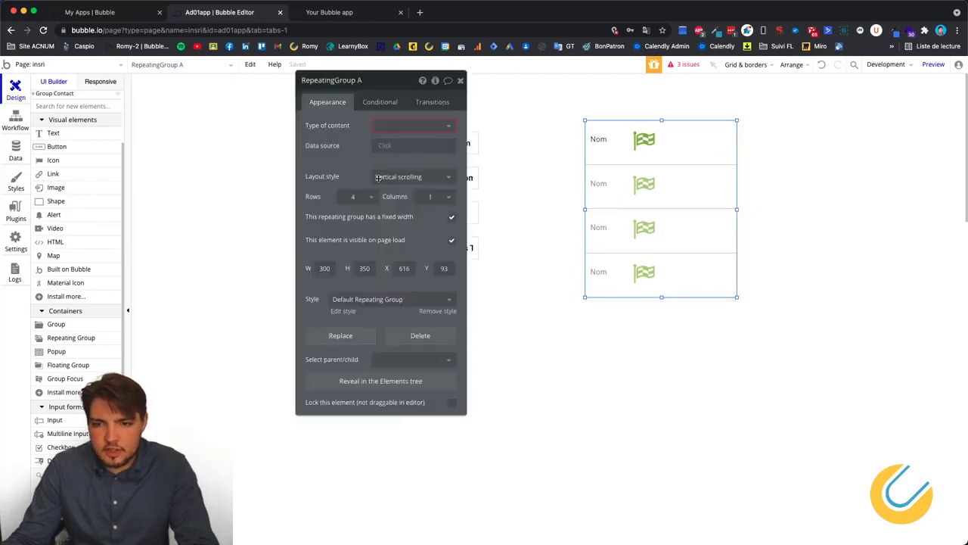
{"action": "left_click", "coordinate": [445, 197]}
{"action": "left_click", "coordinate": [438, 224]}
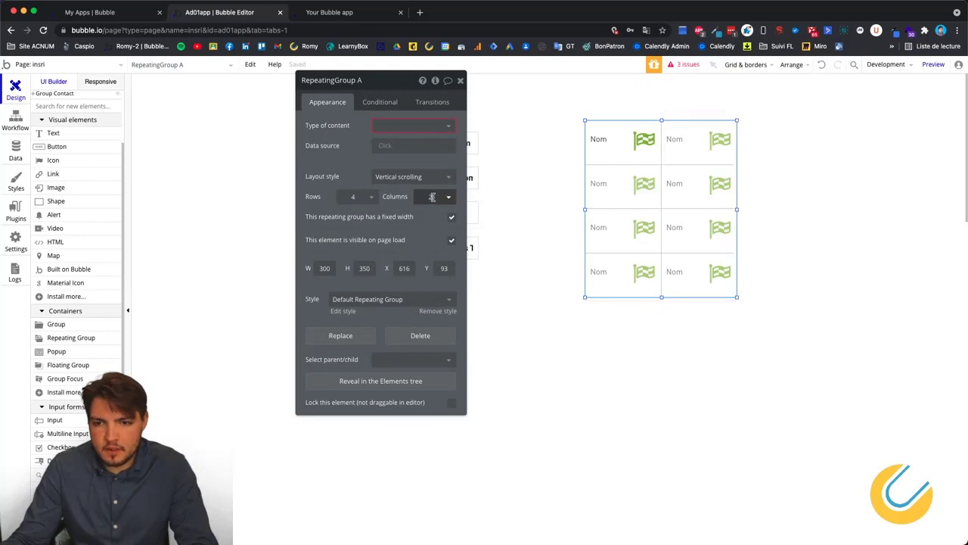
Set the repeating group's number of columns to 1 and delete the flag icon from its first cell
{"action": "left_click", "coordinate": [439, 196]}
{"action": "left_click", "coordinate": [436, 203]}
{"action": "left_click", "coordinate": [643, 141]}
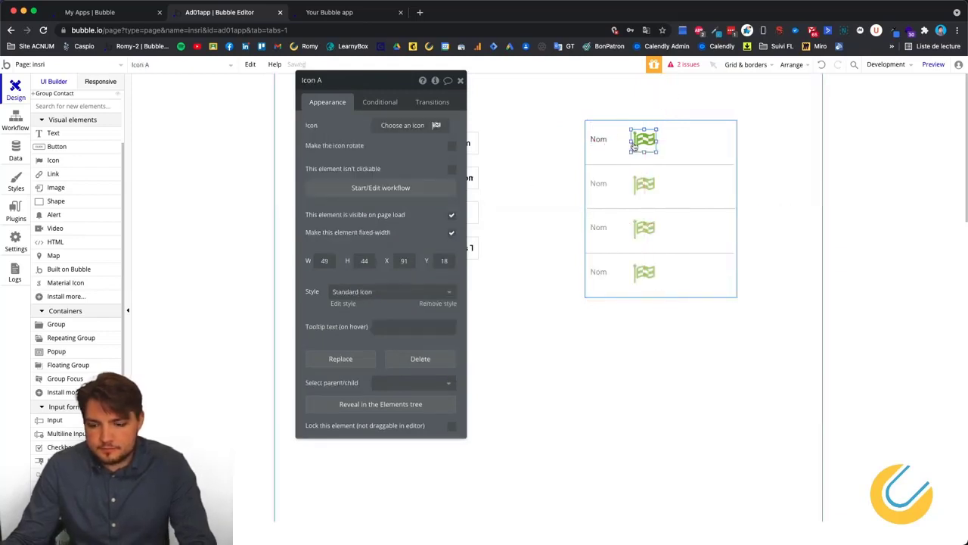
{"action": "key", "text": "BackSpace"}
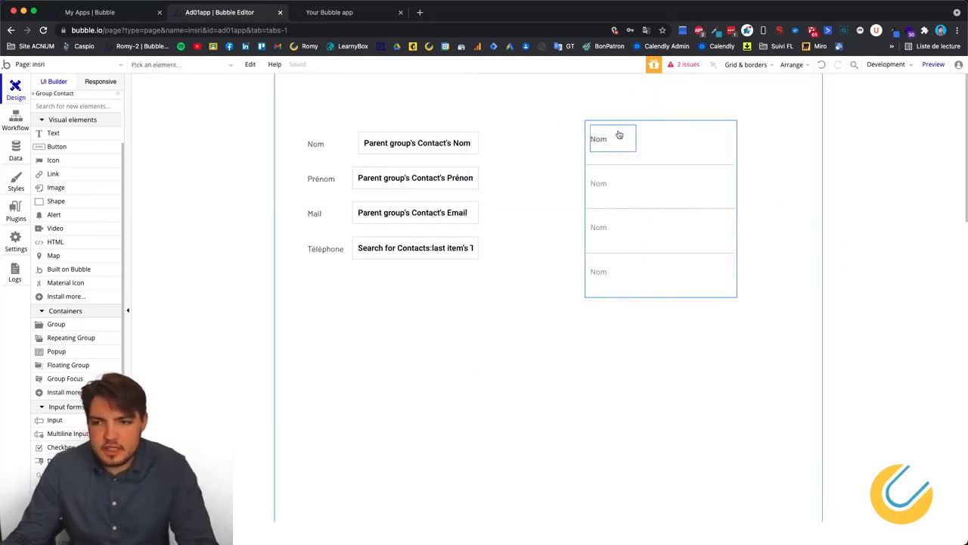
Review the Contact data type's fields and the stored Contacts entries, and return to the page design
{"action": "left_click", "coordinate": [16, 149]}
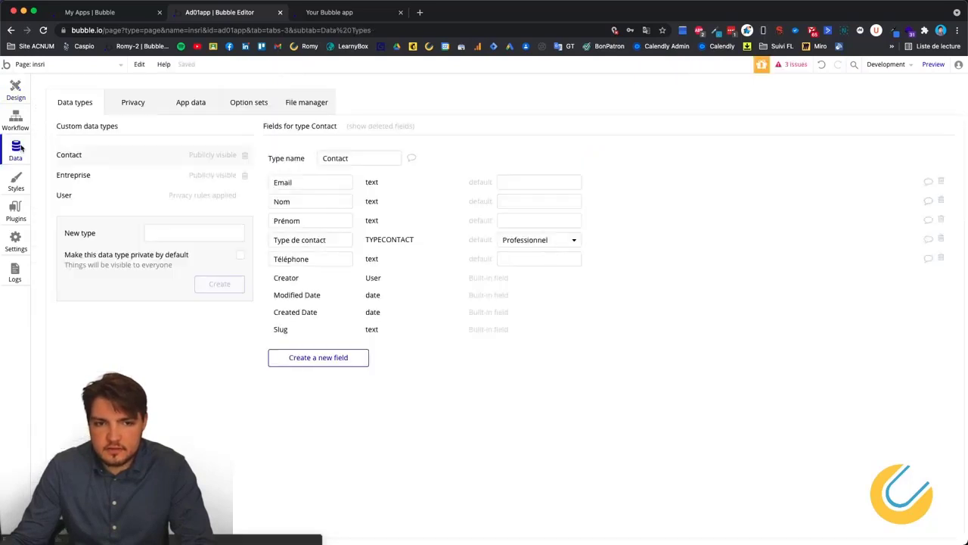
{"action": "left_click", "coordinate": [192, 104]}
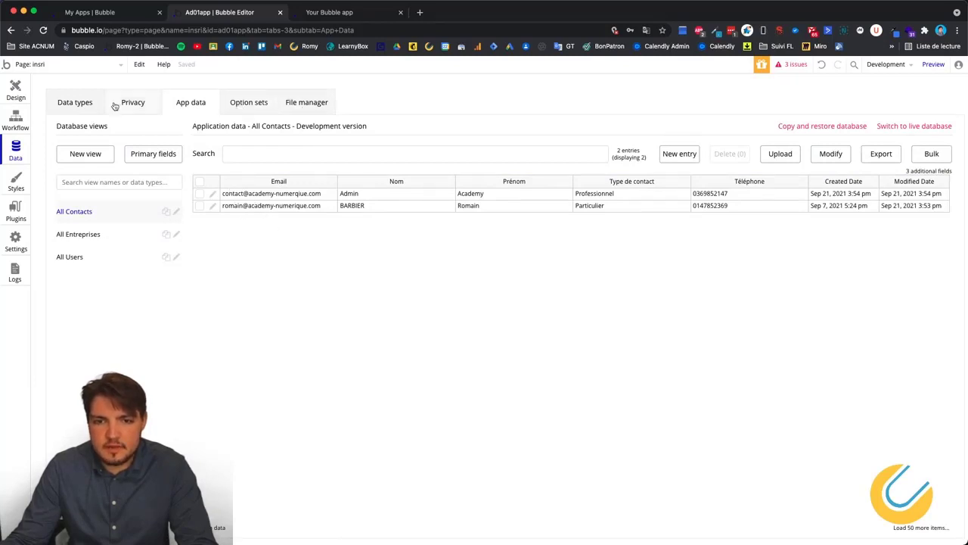
{"action": "left_click", "coordinate": [16, 89]}
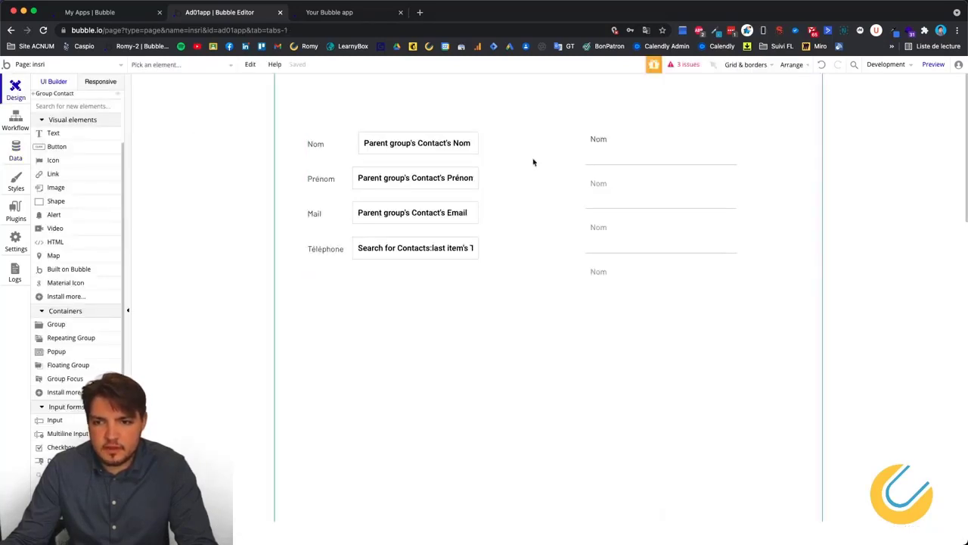
Move the repeating group to about X 586, Y 83 and set its type of content to Contact
{"action": "left_click", "coordinate": [652, 148]}
{"action": "double_click", "coordinate": [652, 149]}
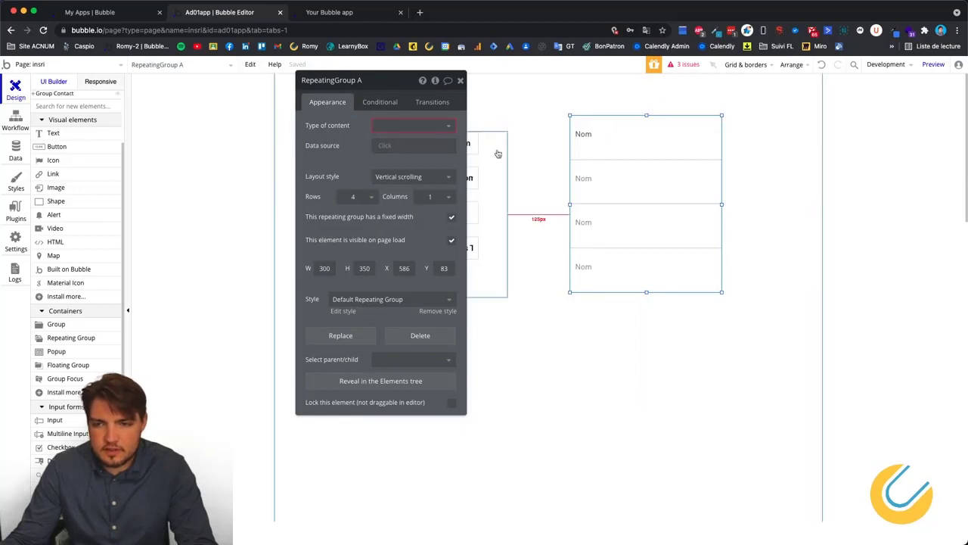
{"action": "left_click", "coordinate": [443, 127]}
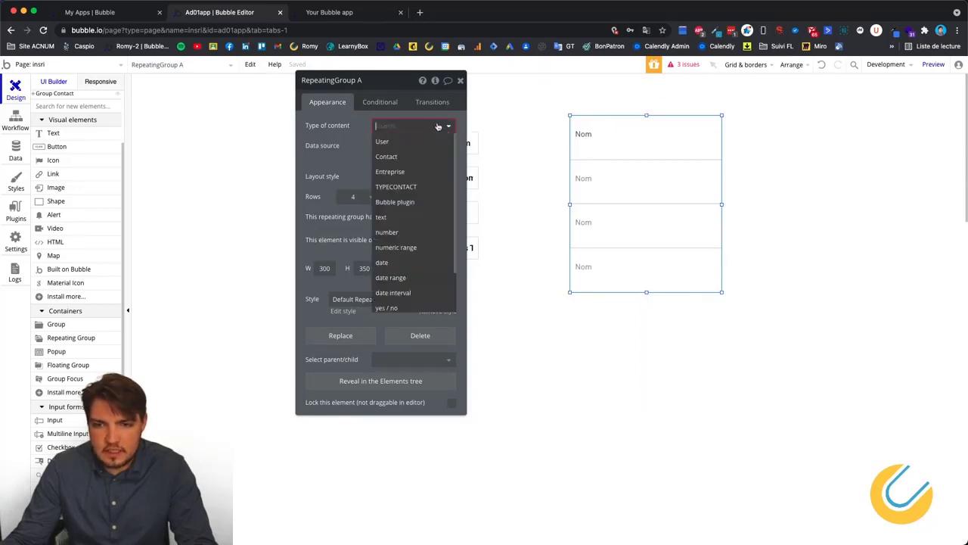
{"action": "left_click", "coordinate": [388, 156]}
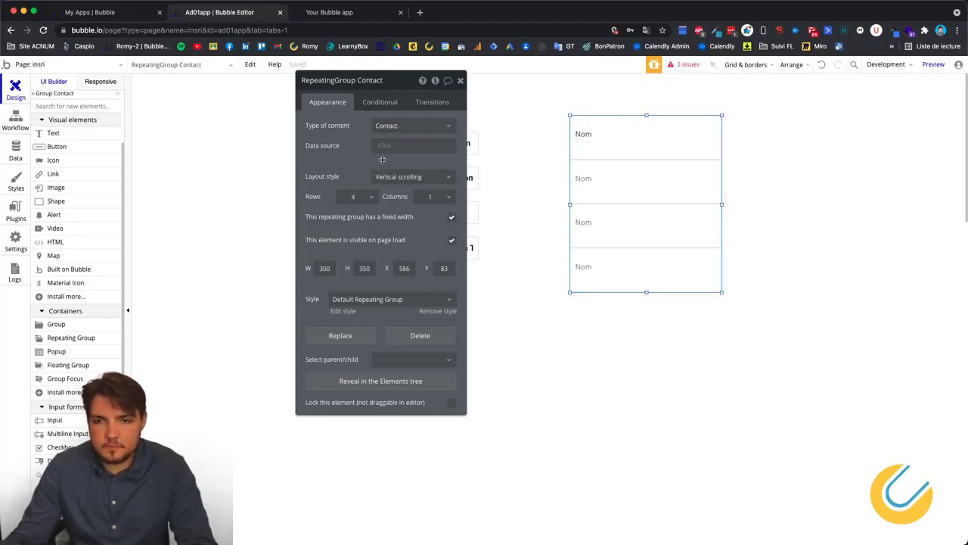
Move the property editor clear of the contact form and examine the search behind the Group Contact's data source
{"action": "left_click", "coordinate": [381, 147]}
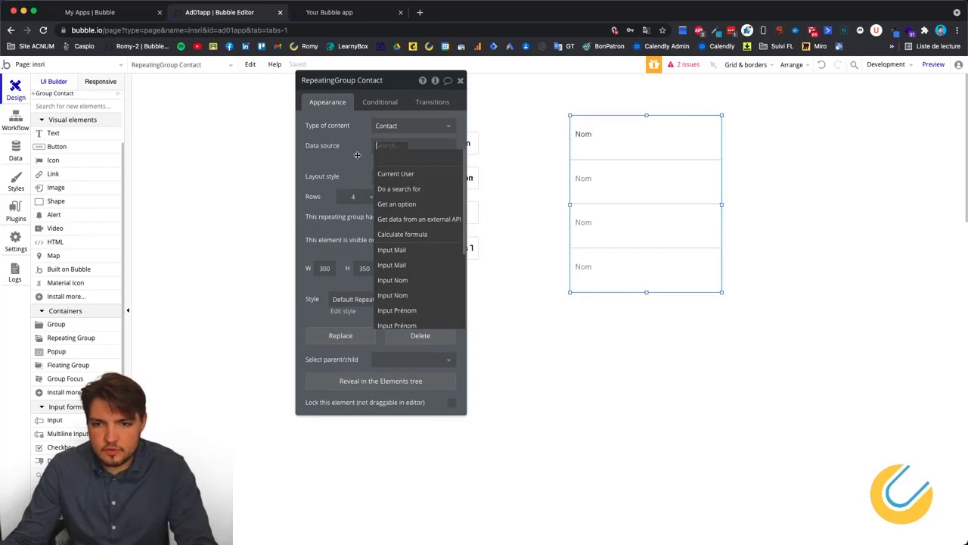
{"action": "left_click", "coordinate": [358, 155]}
{"action": "left_click_drag", "start_coordinate": [404, 85], "coordinate": [214, 101]}
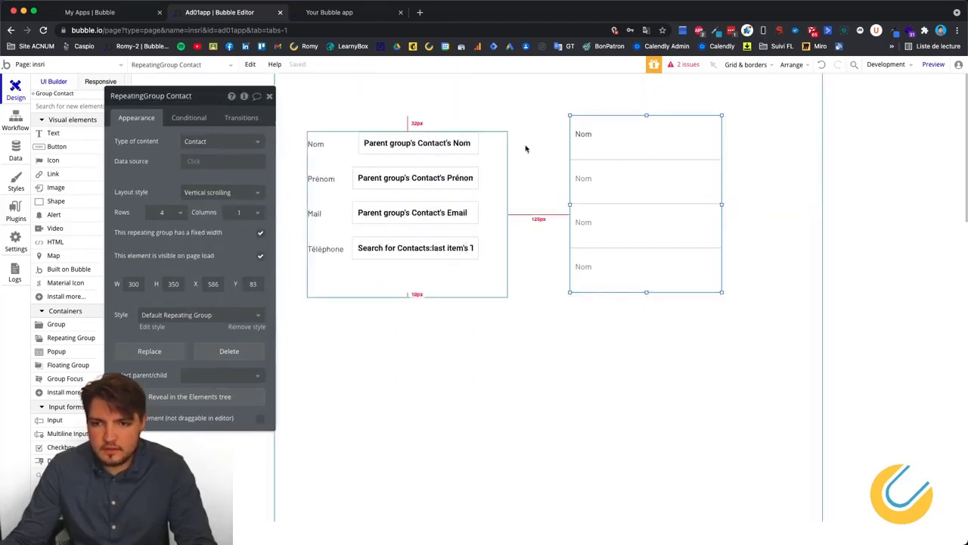
{"action": "left_click", "coordinate": [488, 177]}
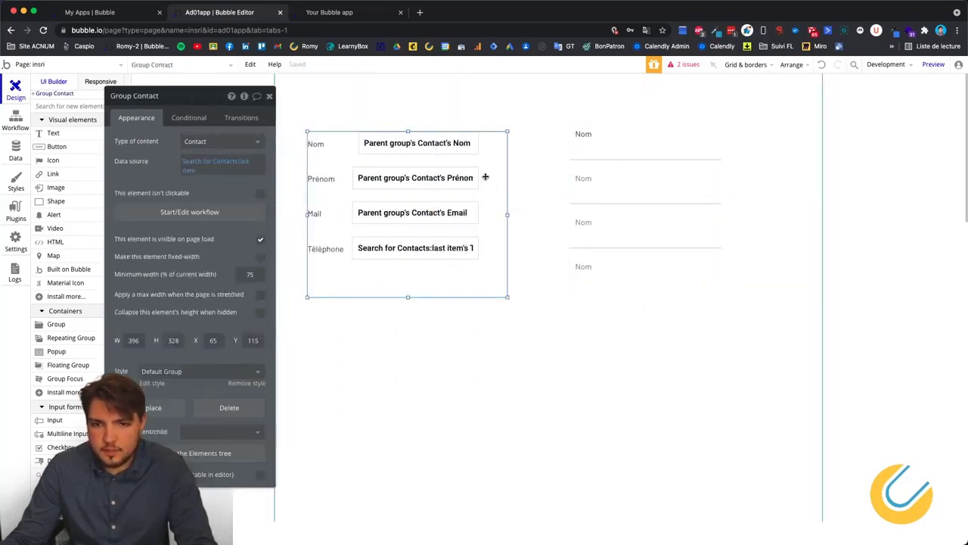
{"action": "left_click", "coordinate": [190, 165]}
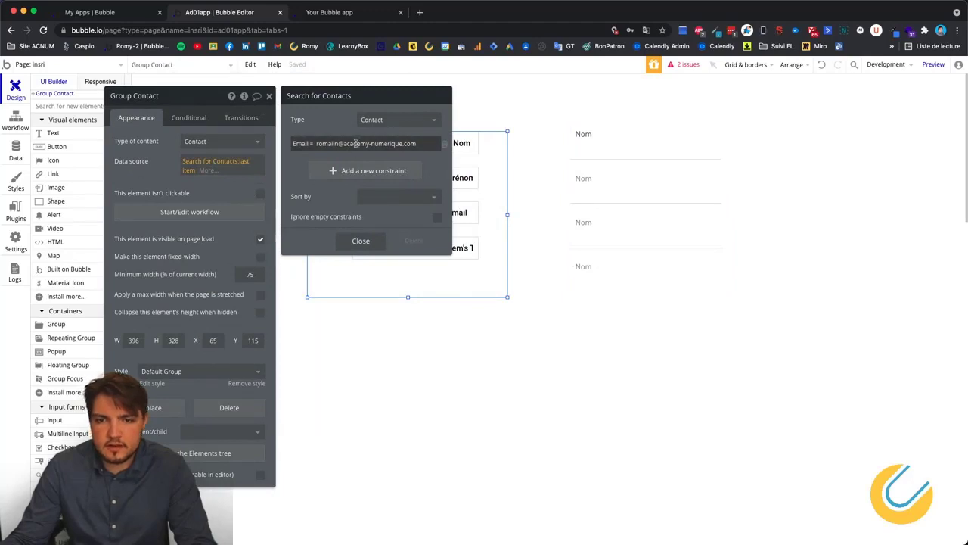
{"action": "left_click", "coordinate": [368, 241]}
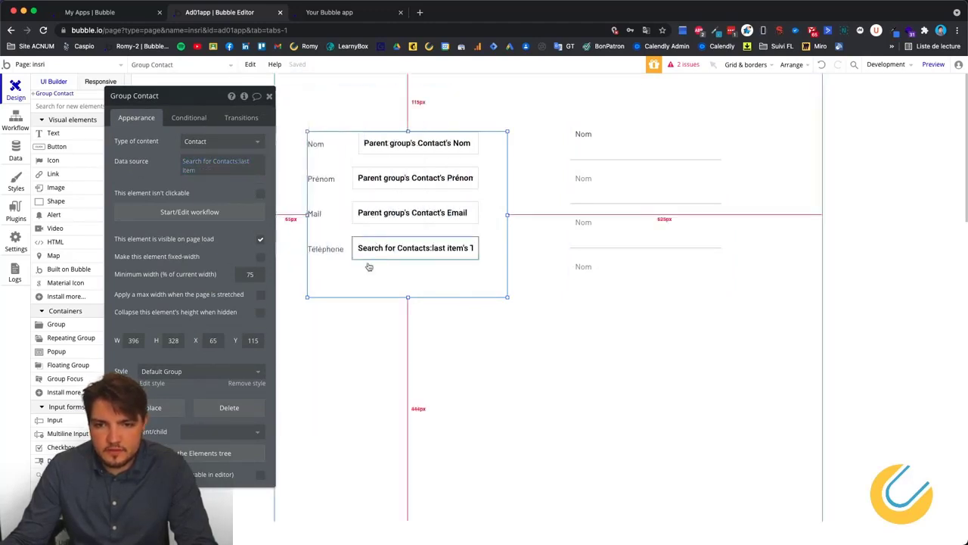
{"action": "left_click", "coordinate": [381, 353]}
{"action": "left_click", "coordinate": [479, 171]}
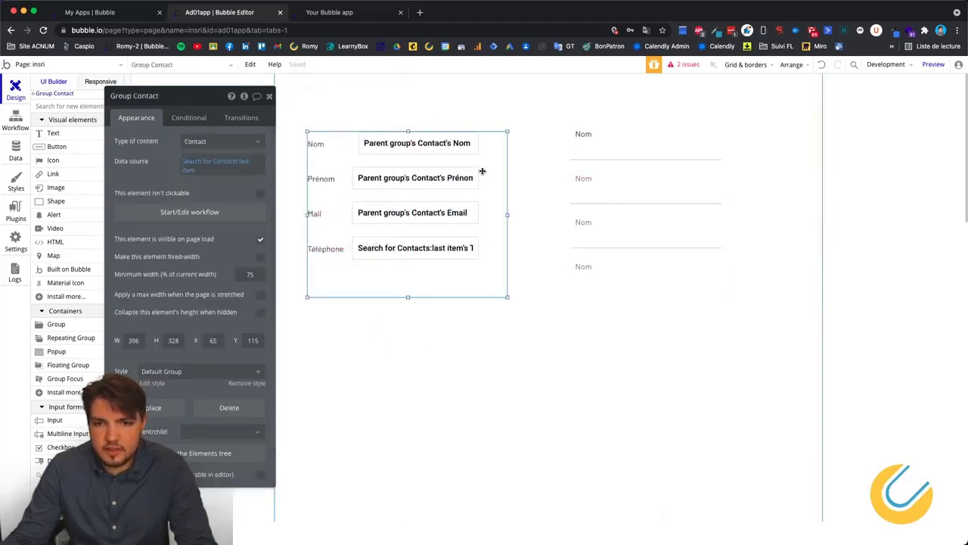
{"action": "left_click", "coordinate": [192, 175]}
{"action": "left_click", "coordinate": [155, 174]}
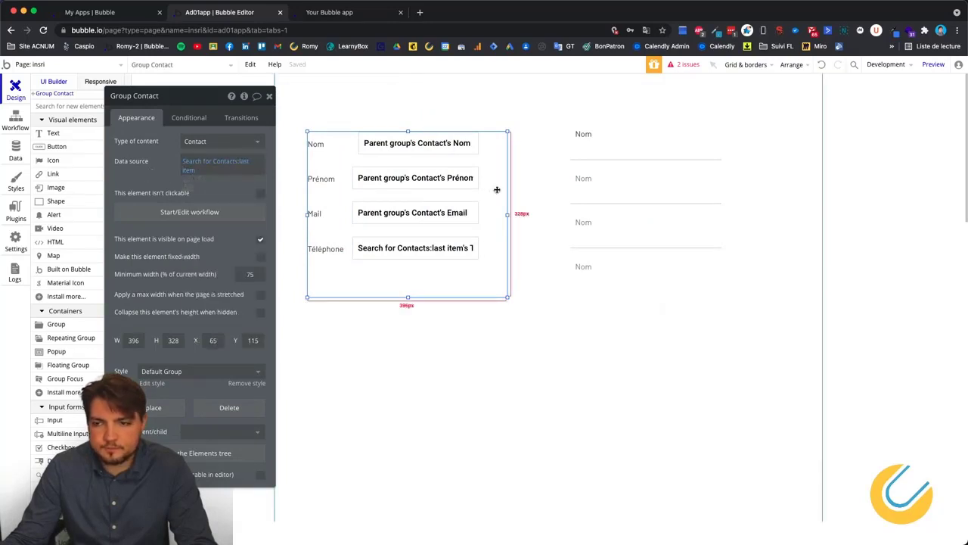
Set the repeating group's data source to a search for Contacts without any constraint
{"action": "left_click", "coordinate": [616, 198]}
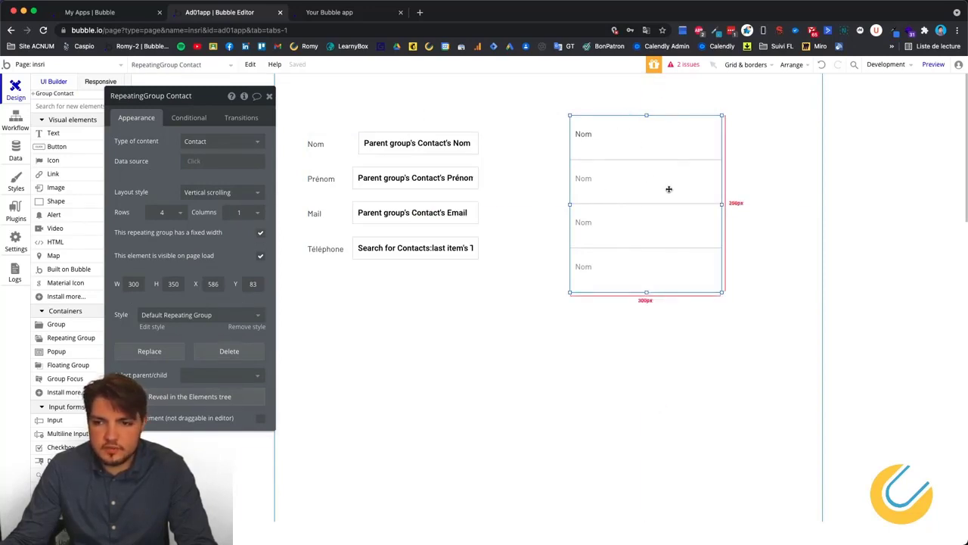
{"action": "left_click", "coordinate": [193, 162]}
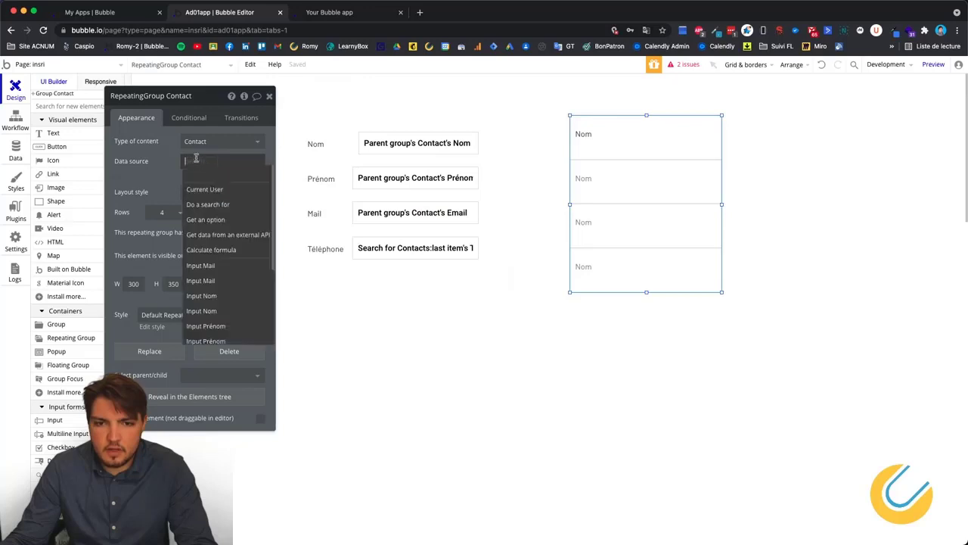
{"action": "left_click", "coordinate": [208, 205]}
{"action": "left_click", "coordinate": [385, 119]}
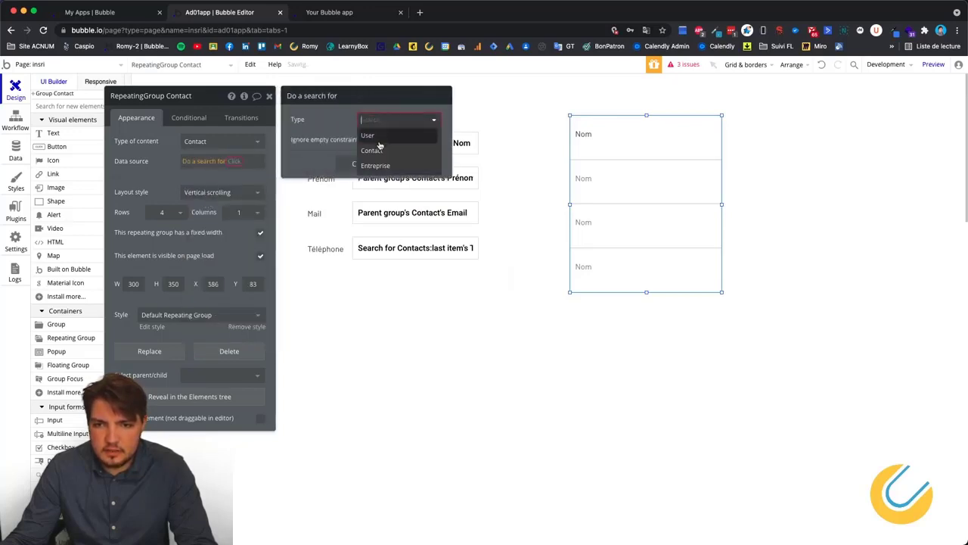
{"action": "left_click", "coordinate": [372, 151]}
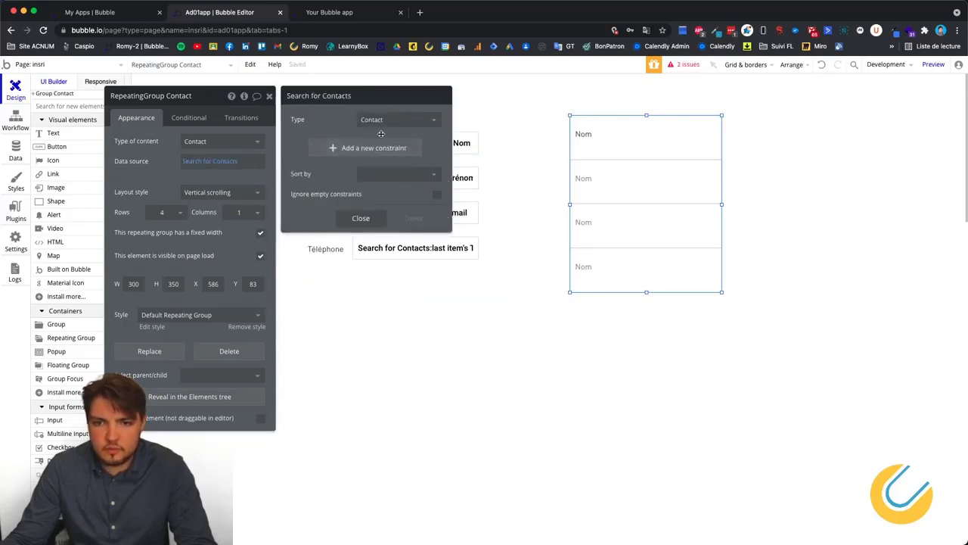
{"action": "left_click", "coordinate": [356, 147]}
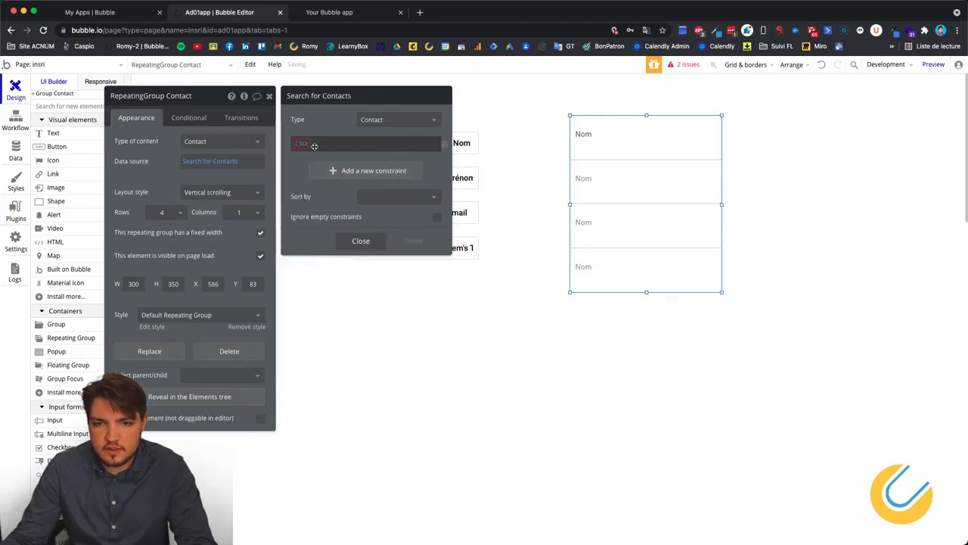
{"action": "left_click", "coordinate": [301, 143]}
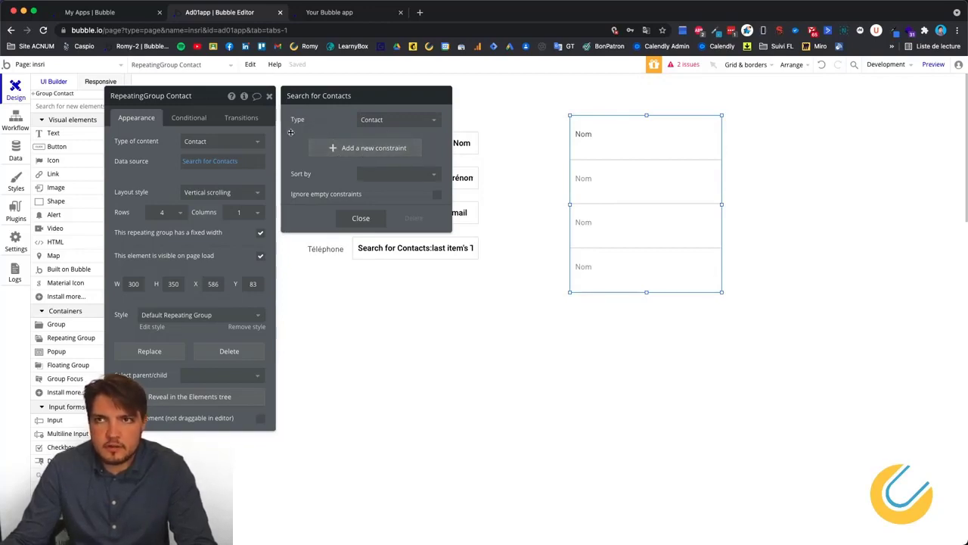
{"action": "left_click", "coordinate": [361, 219]}
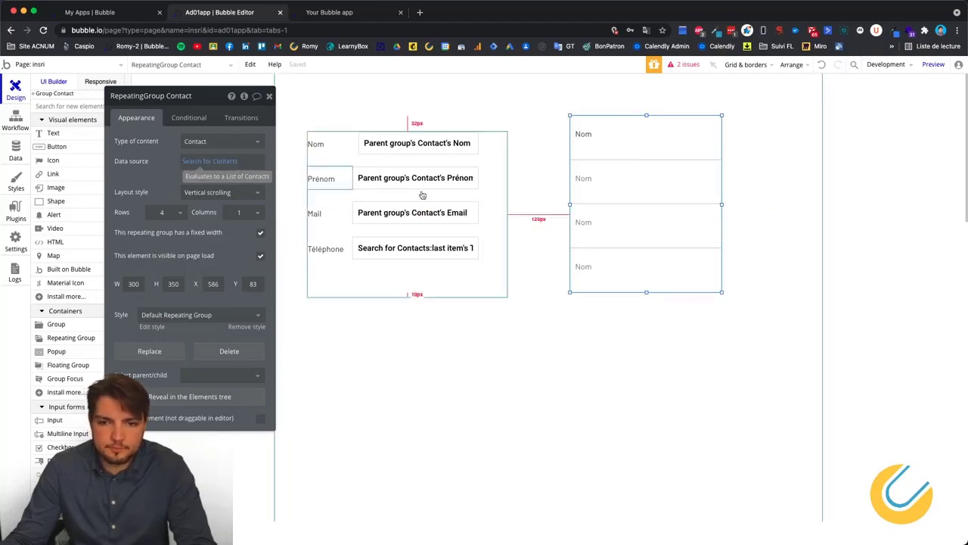
Examine the Group Contact's data source and the initial content of its Nom input
{"action": "left_click", "coordinate": [491, 220]}
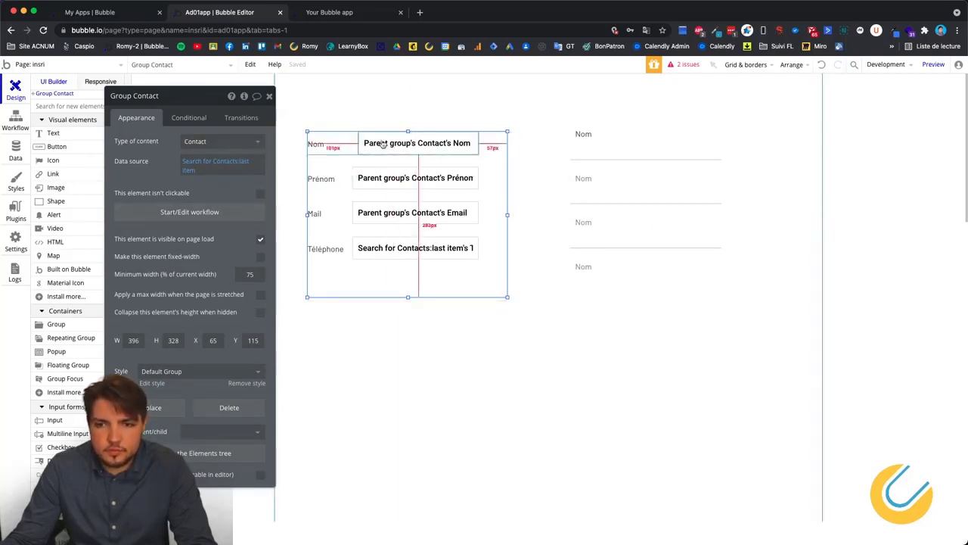
{"action": "left_click", "coordinate": [417, 144]}
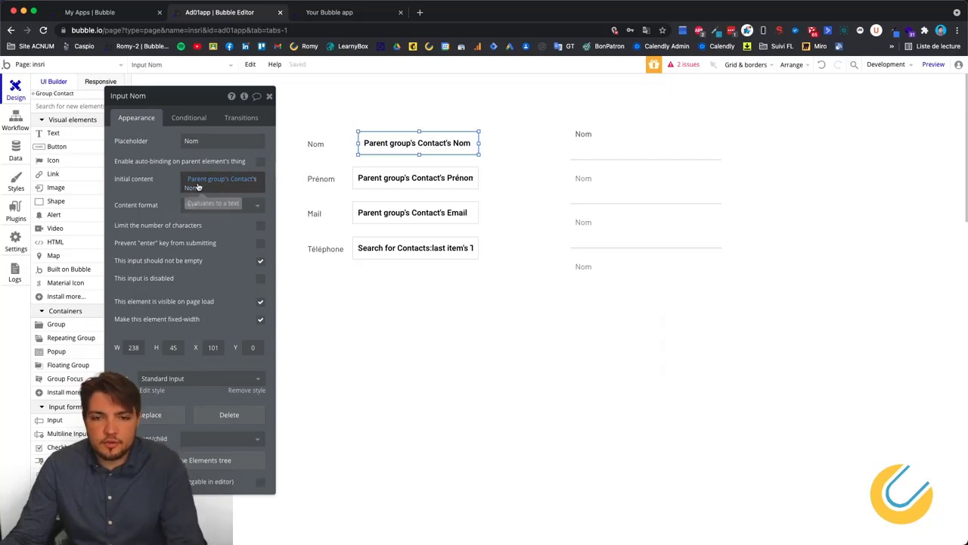
{"action": "left_click", "coordinate": [568, 199]}
Widen the Nom text in the repeating group's first cell, place it at X 0, Y 15 and change its wording to "Nom :"
{"action": "left_click", "coordinate": [665, 168]}
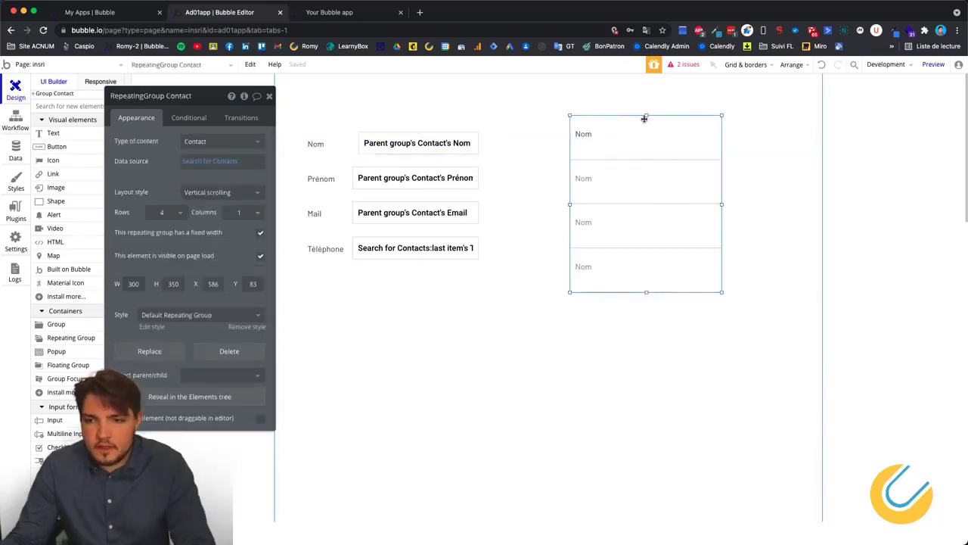
{"action": "left_click", "coordinate": [588, 136]}
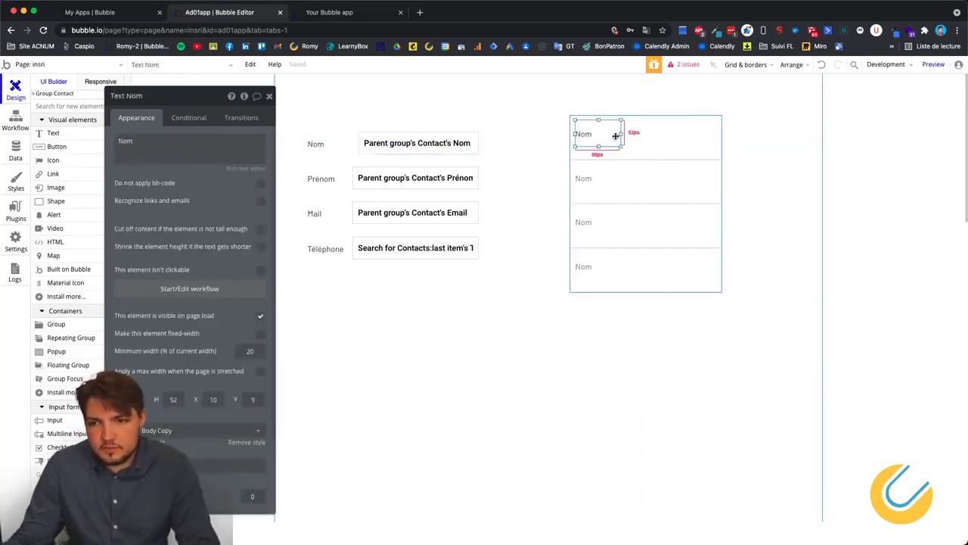
{"action": "left_click_drag", "start_coordinate": [621, 134], "coordinate": [594, 139]}
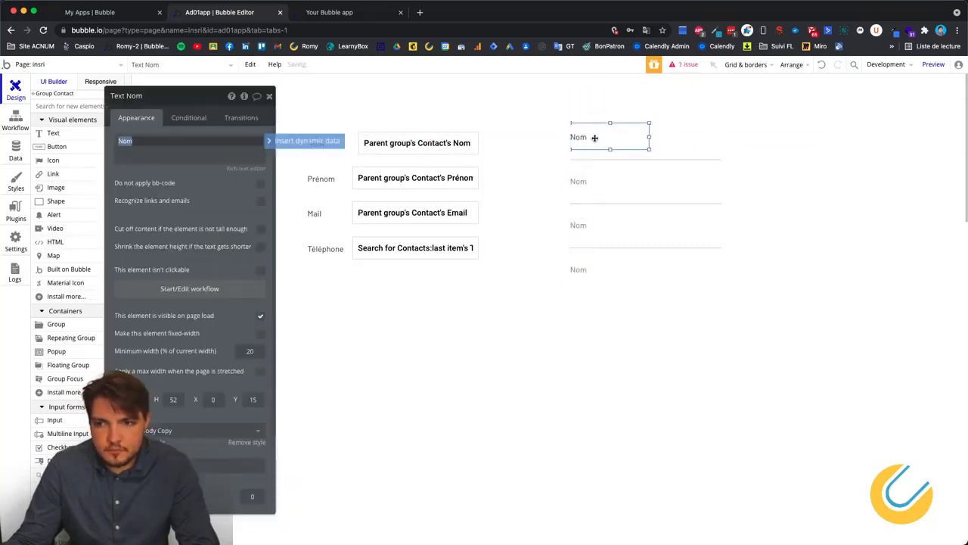
{"action": "left_click", "coordinate": [173, 142]}
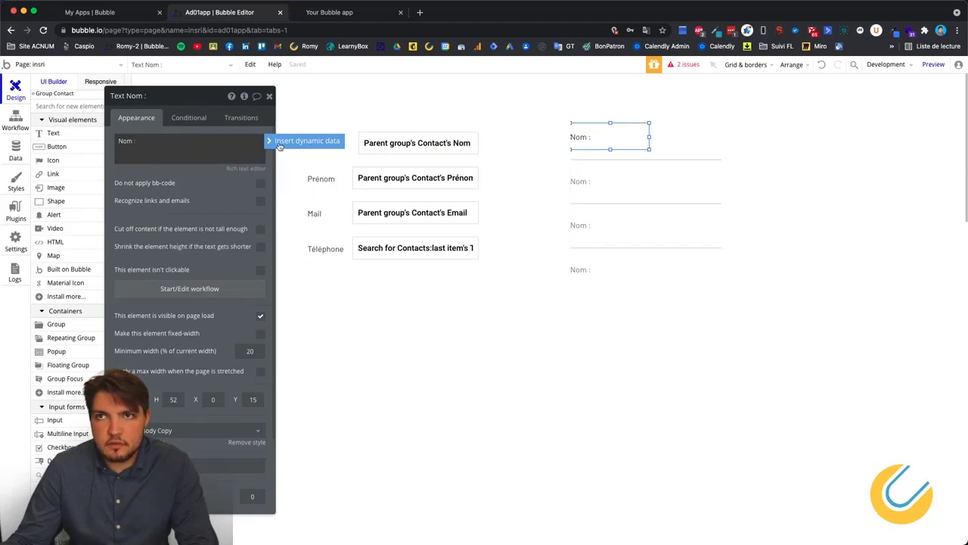
Insert the dynamic data Current cell's Contact after "Nom :" in the cell text
{"action": "left_click", "coordinate": [328, 143]}
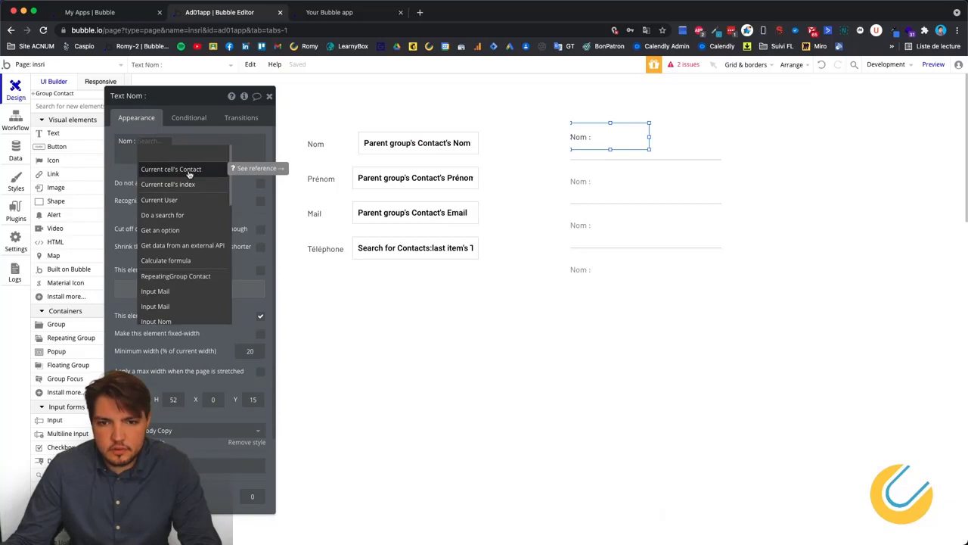
{"action": "left_click", "coordinate": [185, 169]}
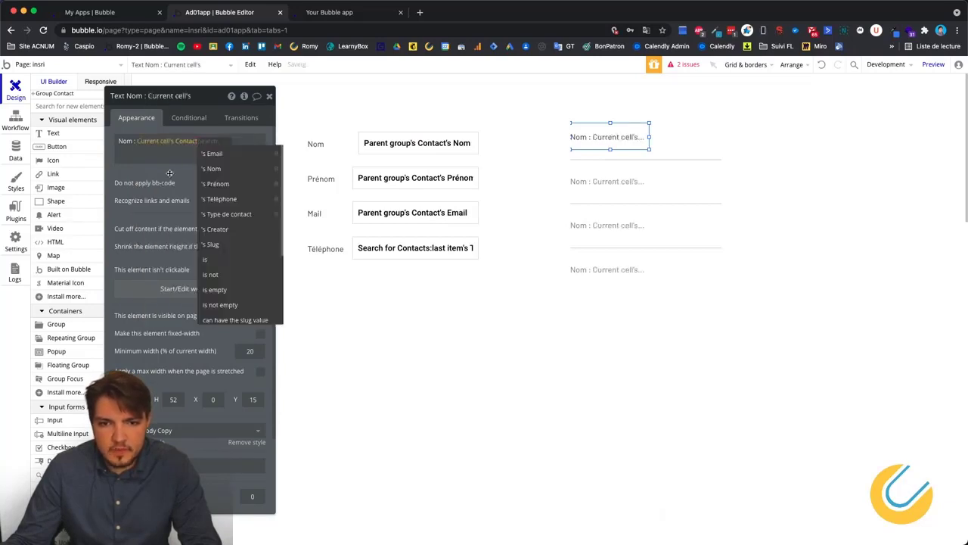
{"action": "left_click", "coordinate": [171, 177]}
{"action": "left_click", "coordinate": [727, 136]}
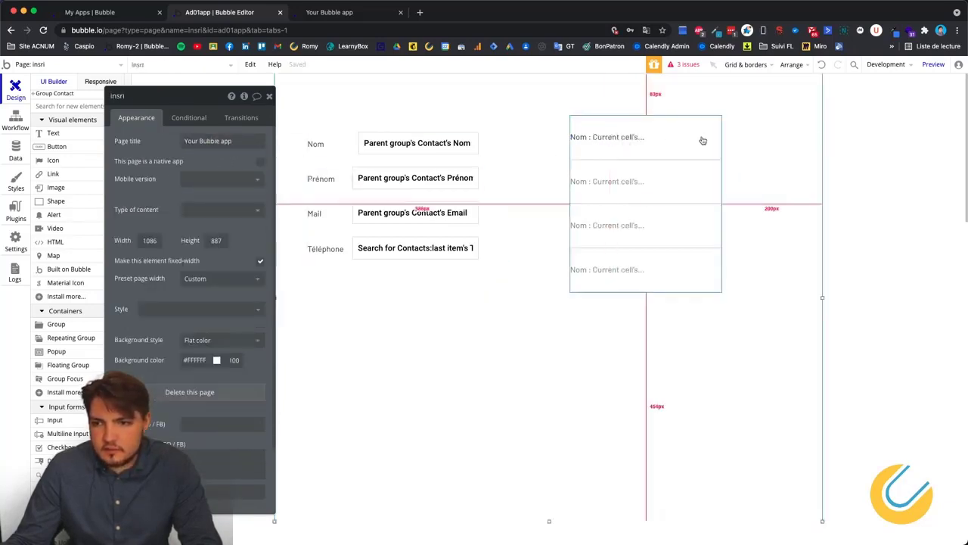
Check the repeating group's data source and its Contacts search settings
{"action": "left_click", "coordinate": [702, 141]}
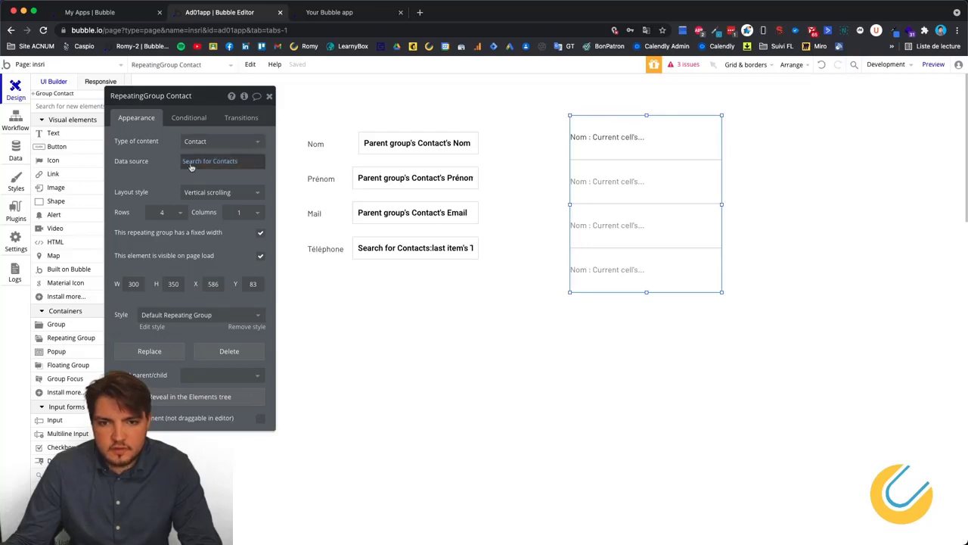
{"action": "left_click", "coordinate": [227, 160]}
{"action": "left_click", "coordinate": [361, 218]}
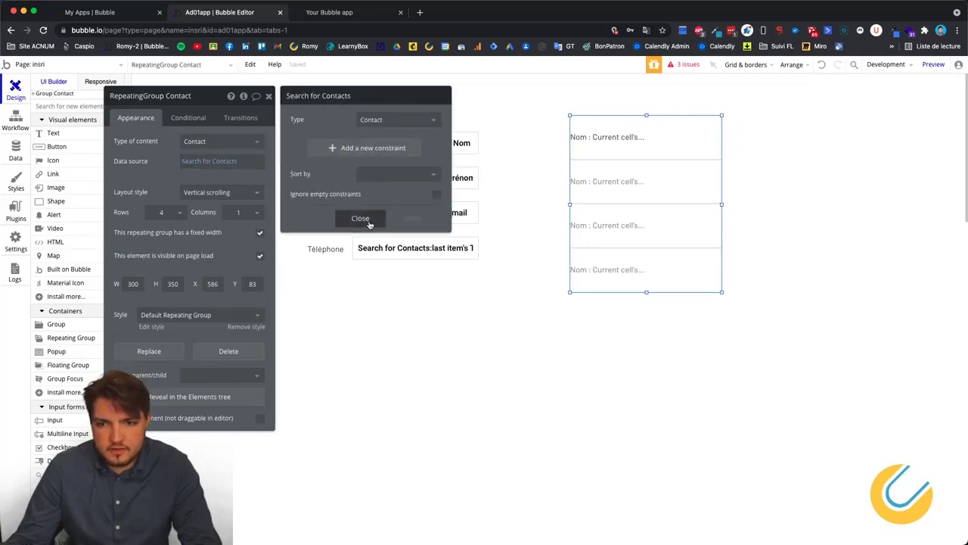
Extend the dynamic expression in the first cell's Nom text to Current cell's Contact's Nom
{"action": "left_click", "coordinate": [605, 139]}
{"action": "left_click", "coordinate": [145, 144]}
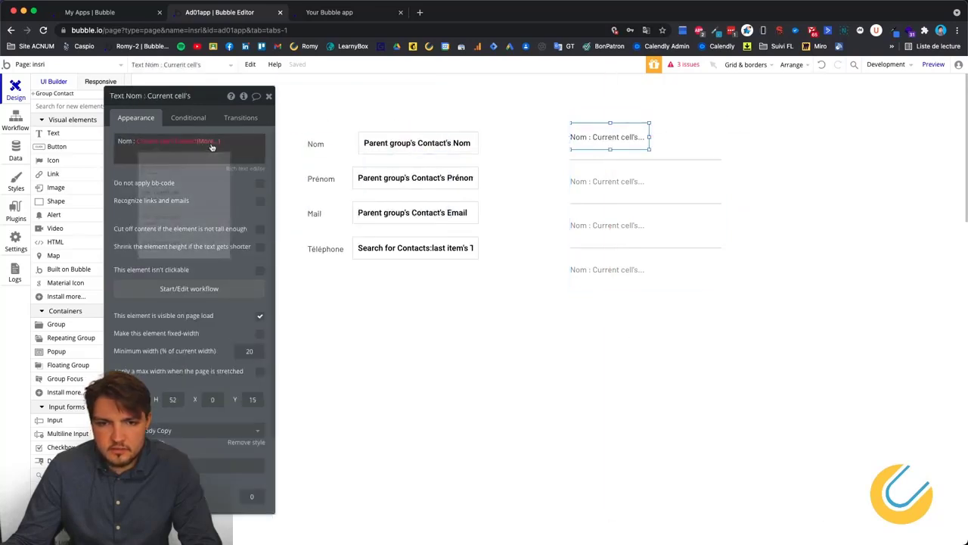
{"action": "left_click", "coordinate": [211, 146]}
{"action": "left_click", "coordinate": [140, 143]}
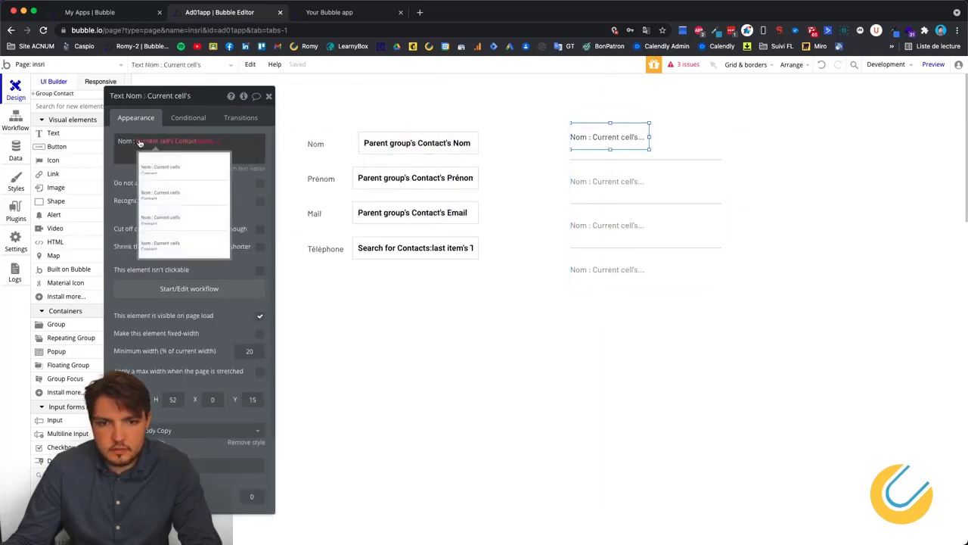
{"action": "left_click", "coordinate": [209, 145]}
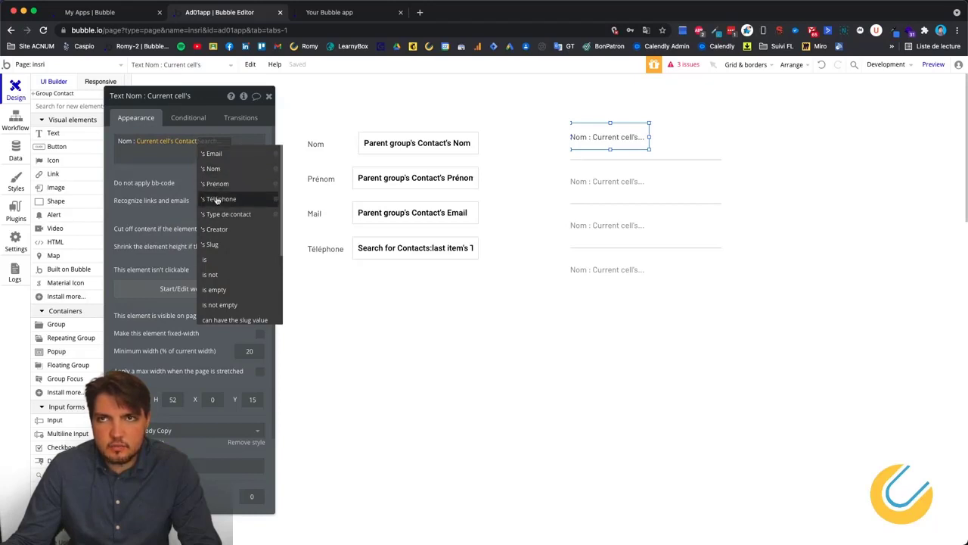
{"action": "left_click", "coordinate": [215, 168]}
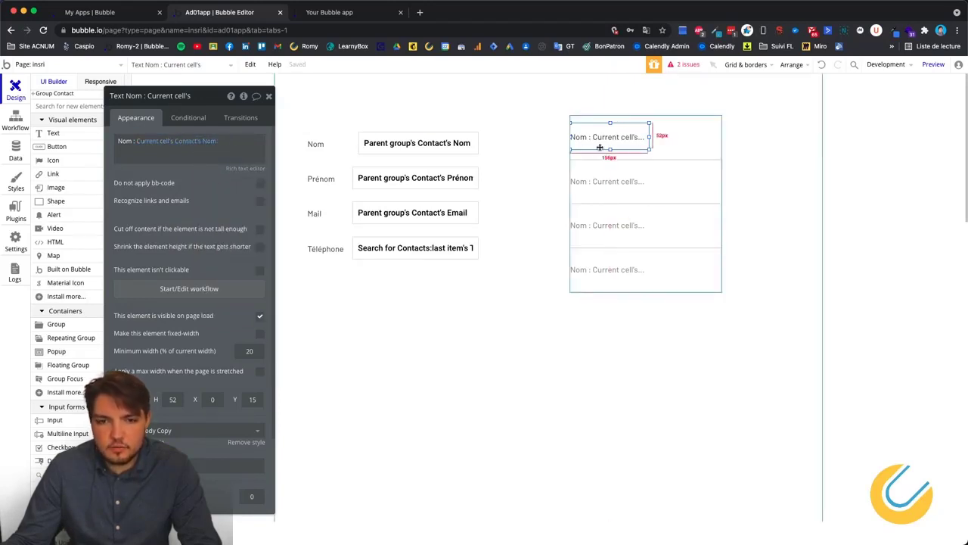
Make the cell's Nom text shorter and place a copy of it beneath at X 0, Y 42, labelled "Prénom :"
{"action": "mouse_move", "coordinate": [616, 138]}
{"action": "left_mouse_down"}
{"action": "mouse_move", "coordinate": [606, 133]}
{"action": "mouse_move", "coordinate": [601, 147]}
{"action": "left_mouse_up"}
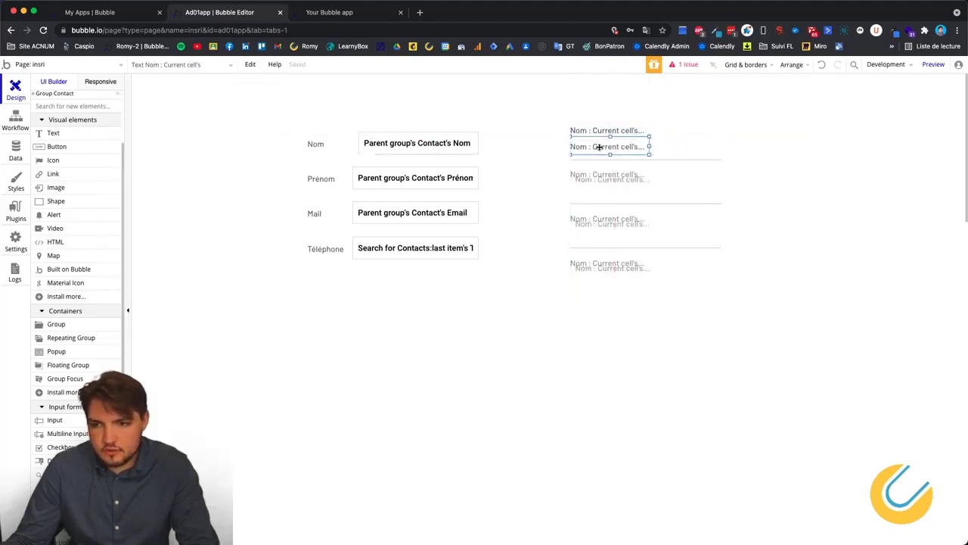
{"action": "double_click", "coordinate": [124, 142]}
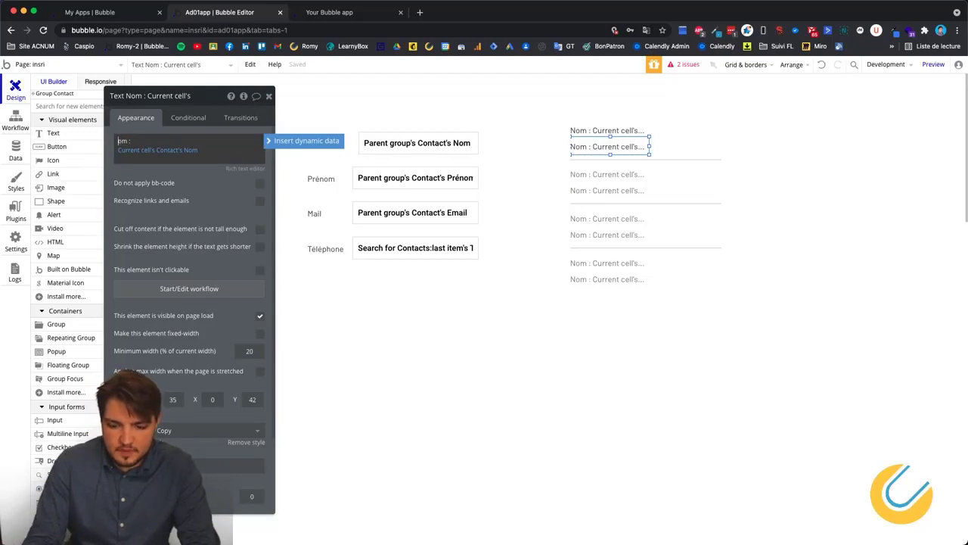
{"action": "type", "text": "Prén"}
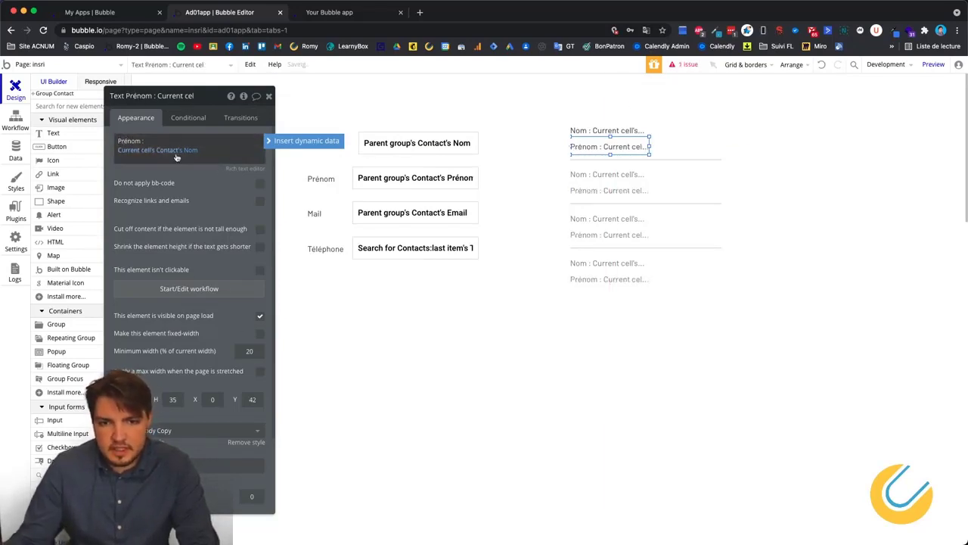
Change the second cell text's dynamic data to Current cell's Contact's Prénom
{"action": "left_click", "coordinate": [191, 151]}
{"action": "left_click", "coordinate": [224, 199]}
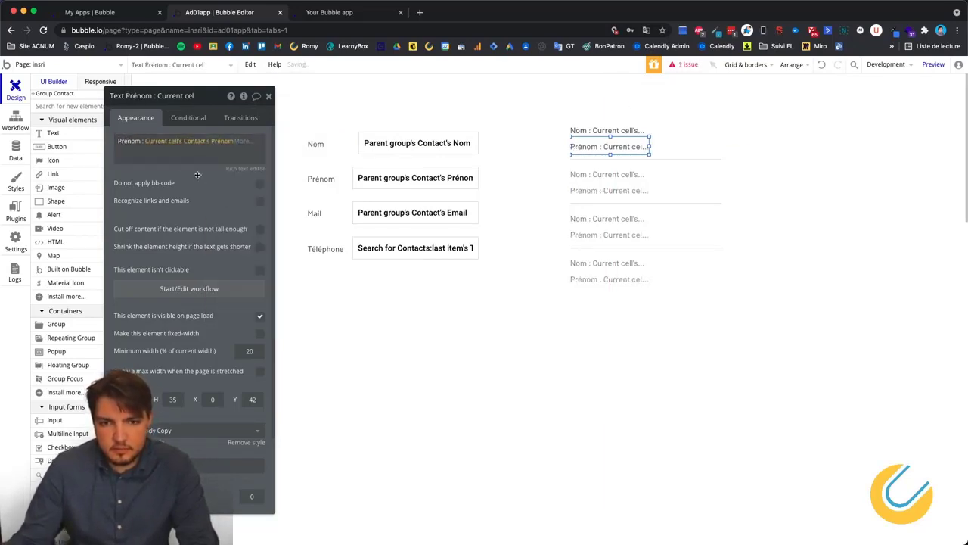
{"action": "left_click", "coordinate": [688, 151]}
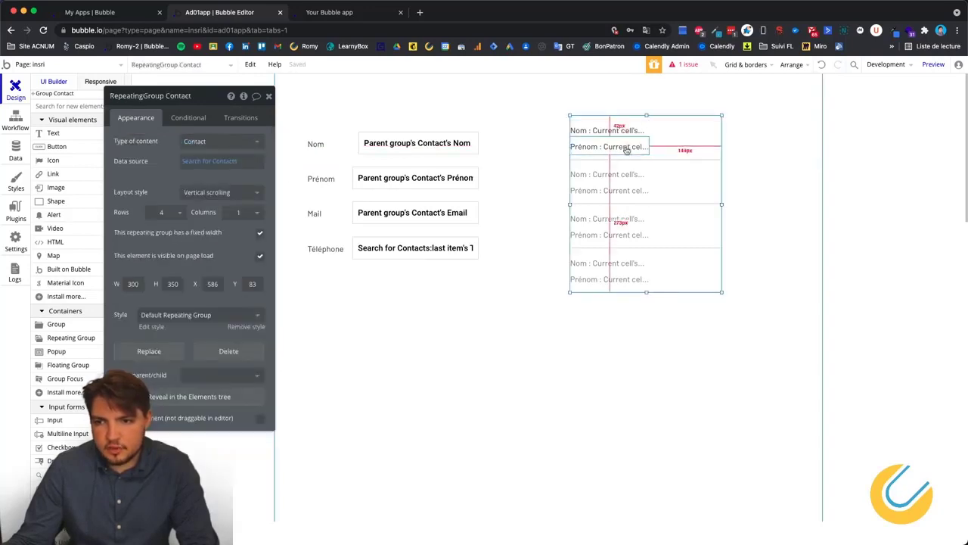
{"action": "left_click", "coordinate": [532, 189]}
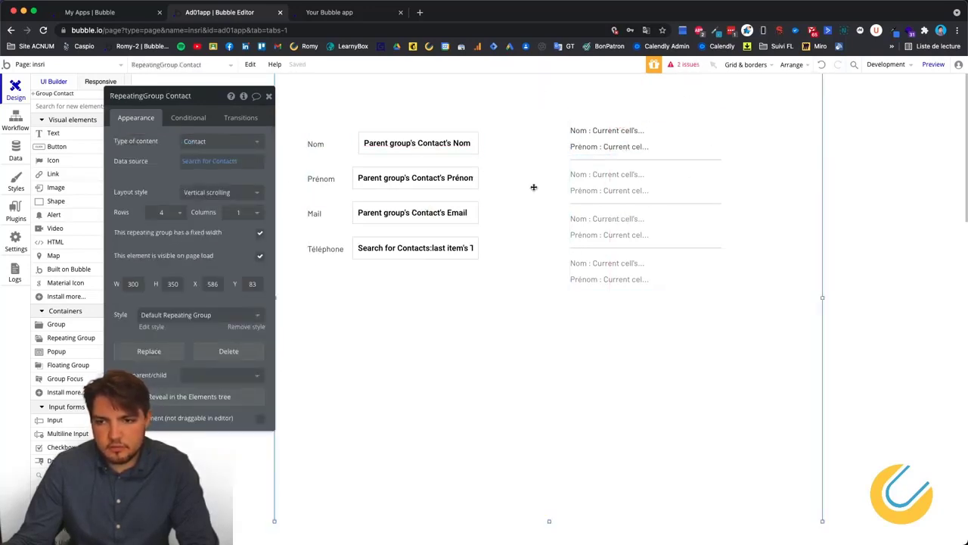
Close the outdated page preview and open a fresh preview to check the repeating group of contacts
{"action": "left_click", "coordinate": [361, 15]}
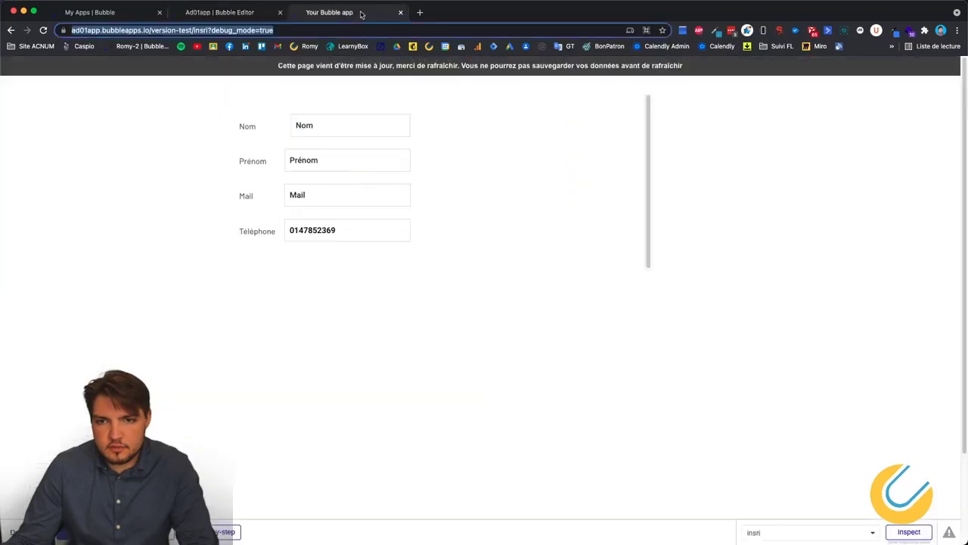
{"action": "left_click", "coordinate": [401, 14]}
{"action": "left_click", "coordinate": [935, 67]}
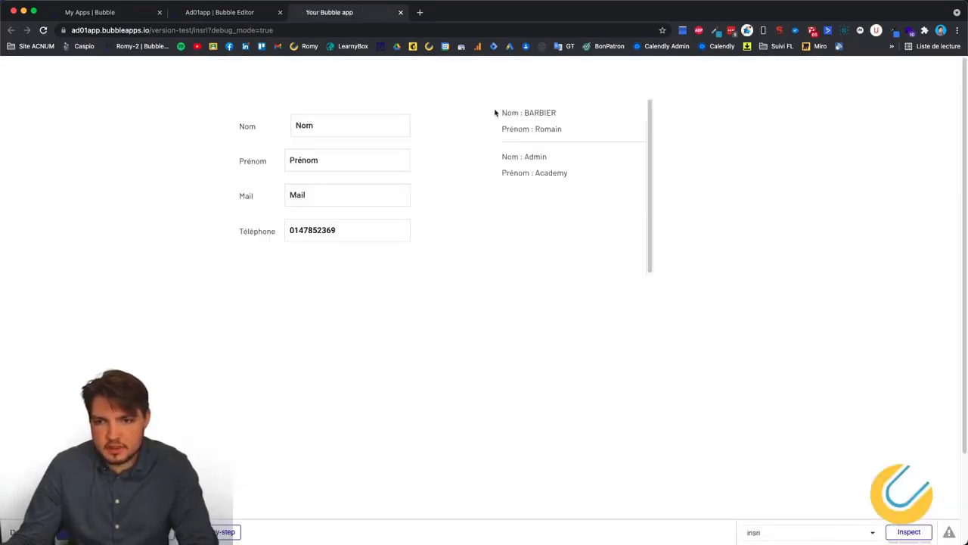
Compare the entries in the All Contacts app data with the contacts listed in the preview
{"action": "left_click", "coordinate": [118, 14]}
{"action": "left_click", "coordinate": [224, 12]}
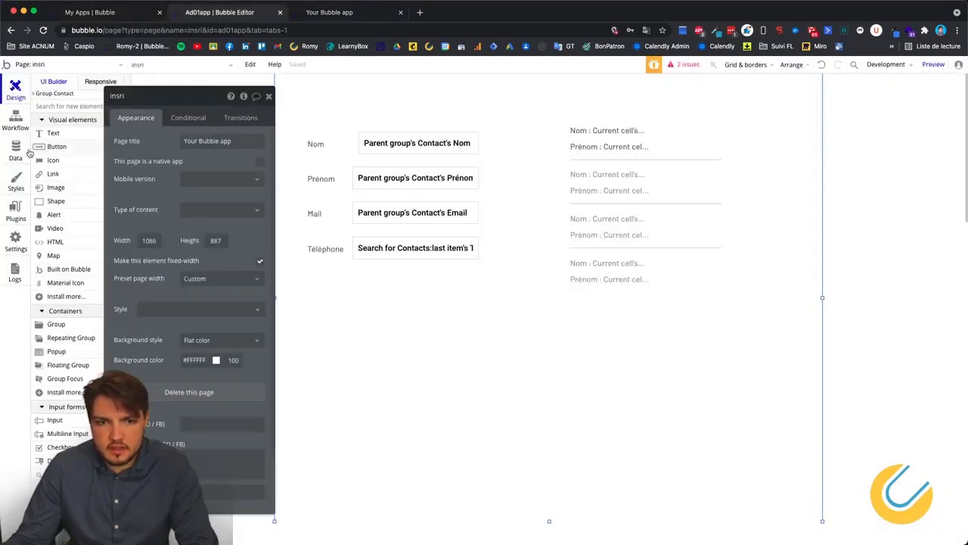
{"action": "left_click", "coordinate": [16, 151]}
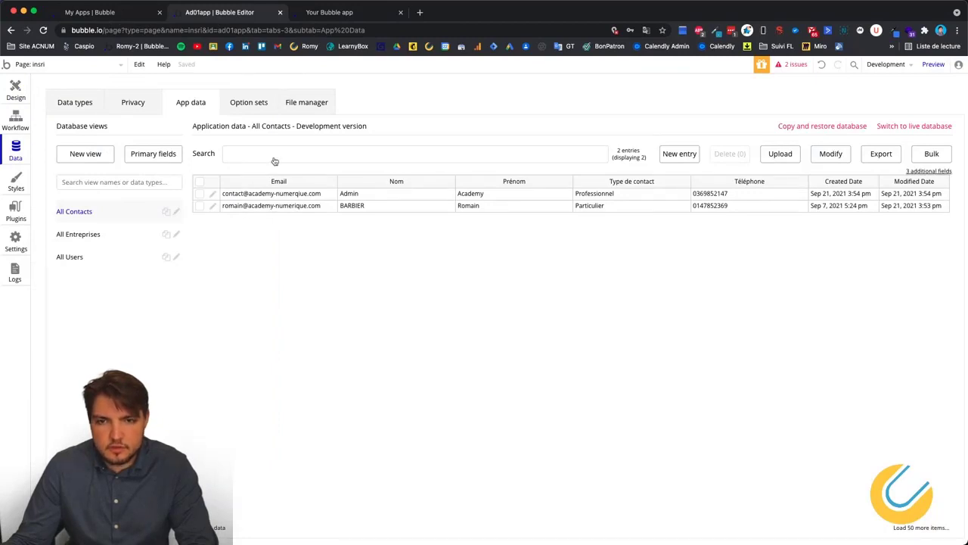
{"action": "left_click", "coordinate": [345, 12]}
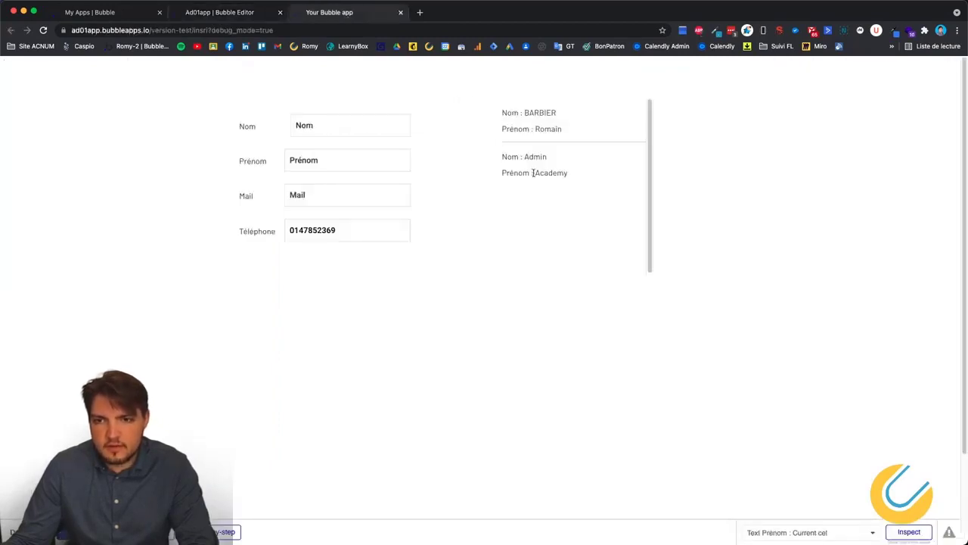
Close the My Apps page and go back to the page preview
{"action": "left_click", "coordinate": [121, 13]}
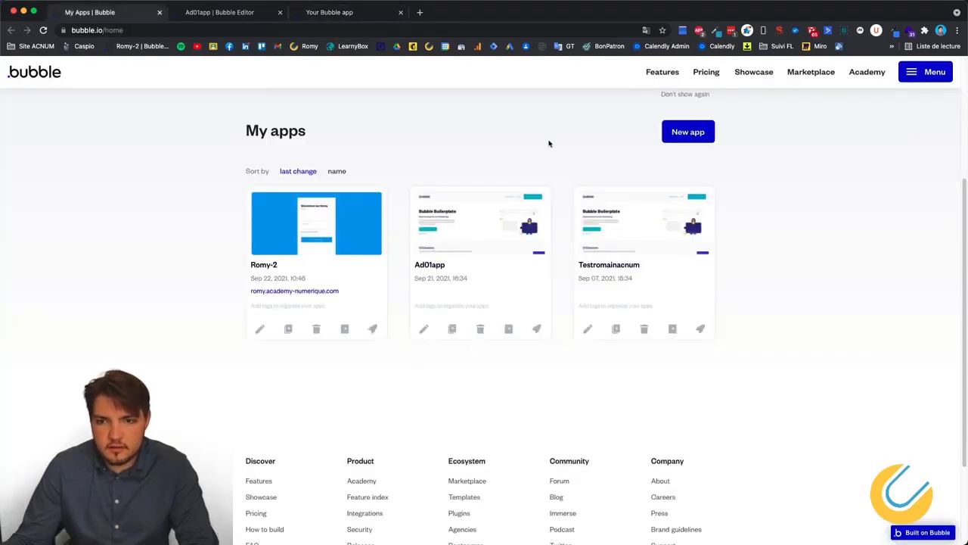
{"action": "left_click", "coordinate": [159, 13]}
{"action": "left_click", "coordinate": [238, 12]}
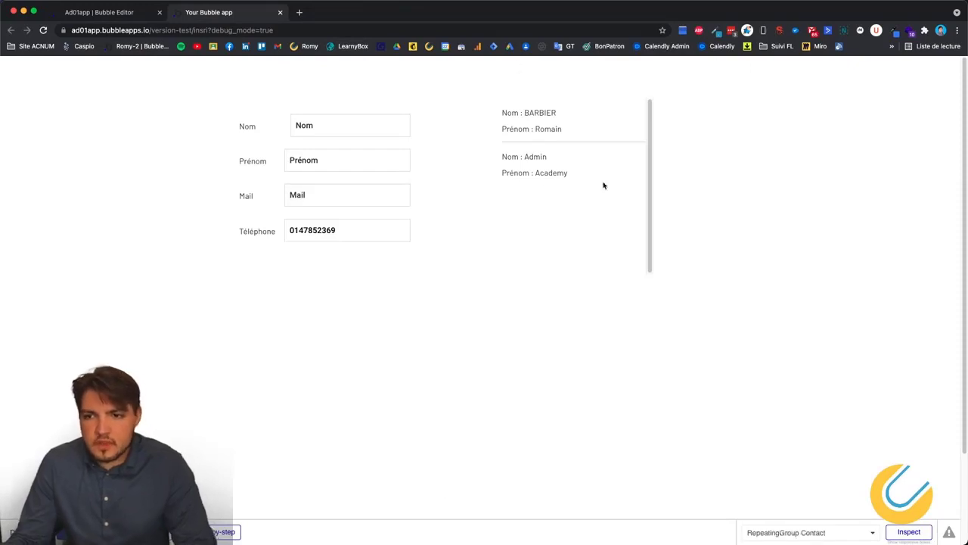
In the page design, shrink the Contact repeating group to about 93 px high and set it to 1 row
{"action": "left_click", "coordinate": [111, 15]}
{"action": "left_click", "coordinate": [15, 91]}
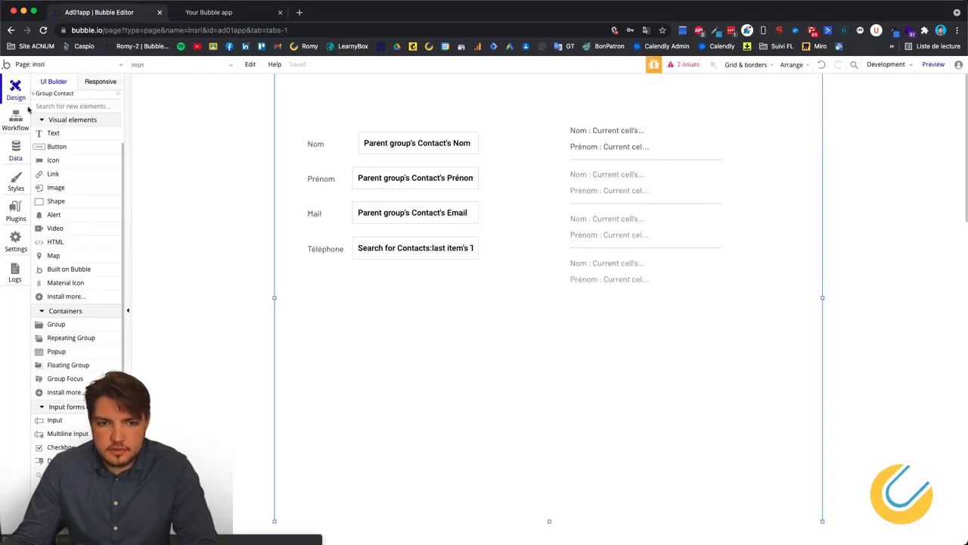
{"action": "left_click", "coordinate": [599, 279]}
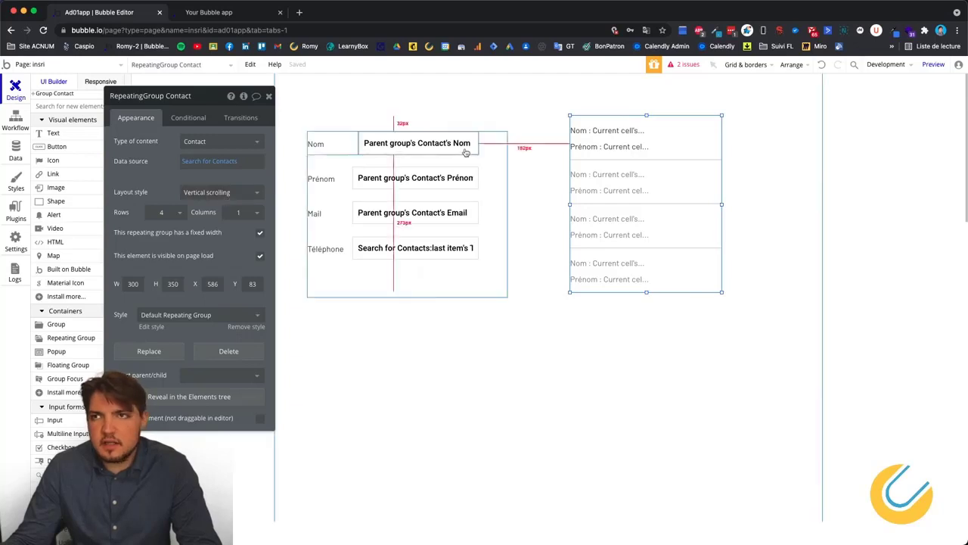
{"action": "left_click_drag", "start_coordinate": [641, 295], "coordinate": [643, 164]}
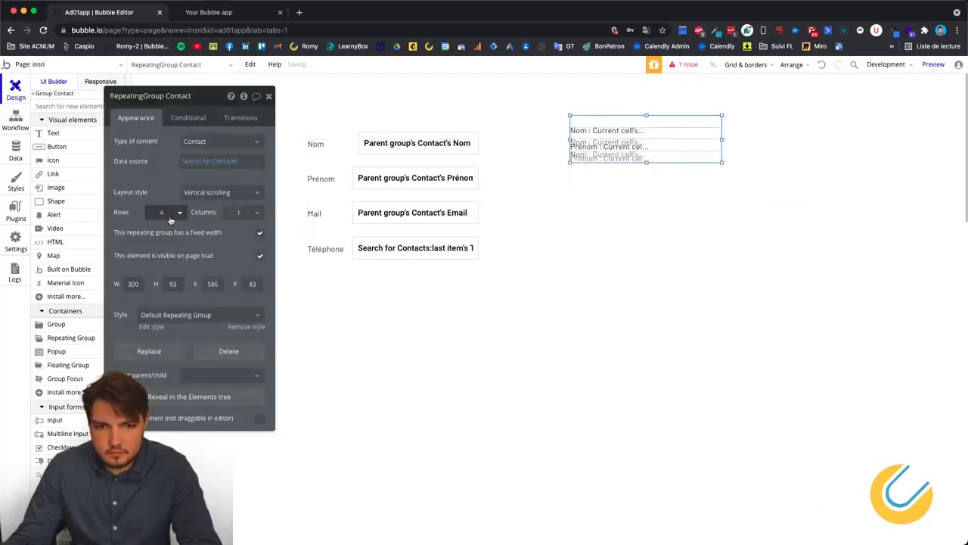
{"action": "left_click", "coordinate": [171, 217]}
{"action": "left_click", "coordinate": [171, 230]}
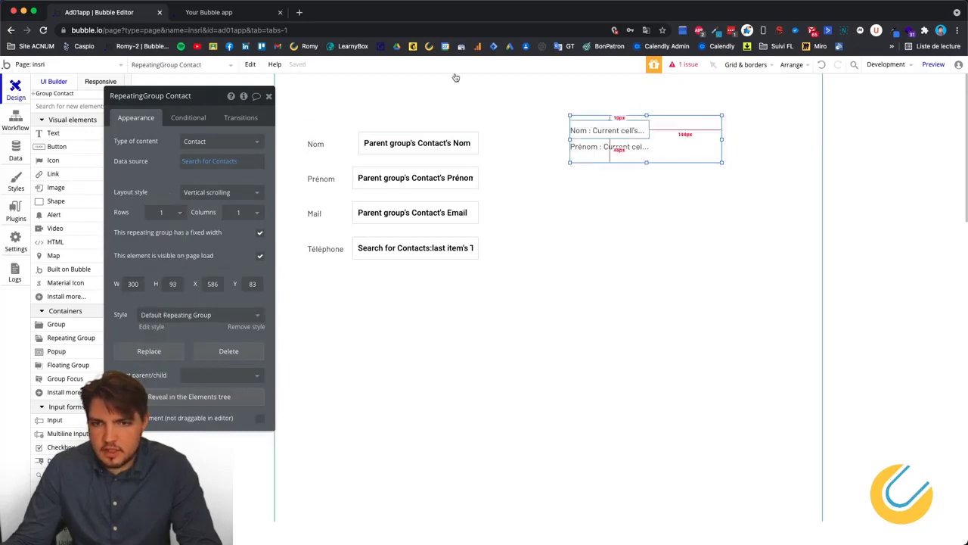
Refresh the page preview and scroll through the contacts inside the one-row repeating group
{"action": "left_click", "coordinate": [227, 12]}
{"action": "left_click", "coordinate": [264, 66]}
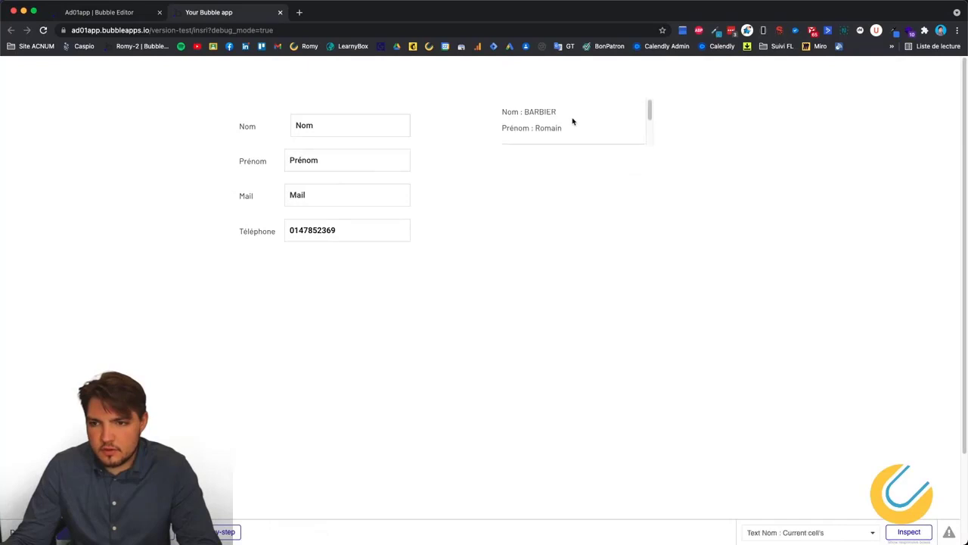
{"action": "scroll", "coordinate": [573, 121], "scroll_direction": "down", "scroll_amount": 1}
{"action": "scroll", "coordinate": [573, 121], "scroll_direction": "down", "scroll_amount": 1}
{"action": "scroll", "coordinate": [574, 121], "scroll_direction": "up", "scroll_amount": 2}
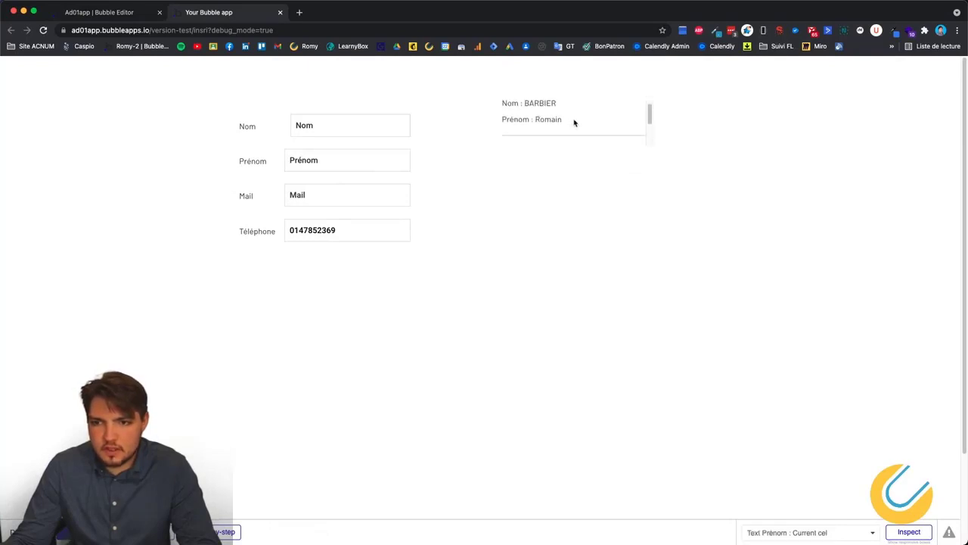
{"action": "scroll", "coordinate": [573, 122], "scroll_direction": "down", "scroll_amount": 1}
{"action": "mouse_move", "coordinate": [649, 125]}
{"action": "left_mouse_down"}
{"action": "mouse_move", "coordinate": [648, 109]}
{"action": "mouse_move", "coordinate": [653, 141]}
{"action": "left_mouse_up"}
Back in the editor, enlarge the repeating group to about 285 px high and set it to 4 rows
{"action": "left_click", "coordinate": [98, 12]}
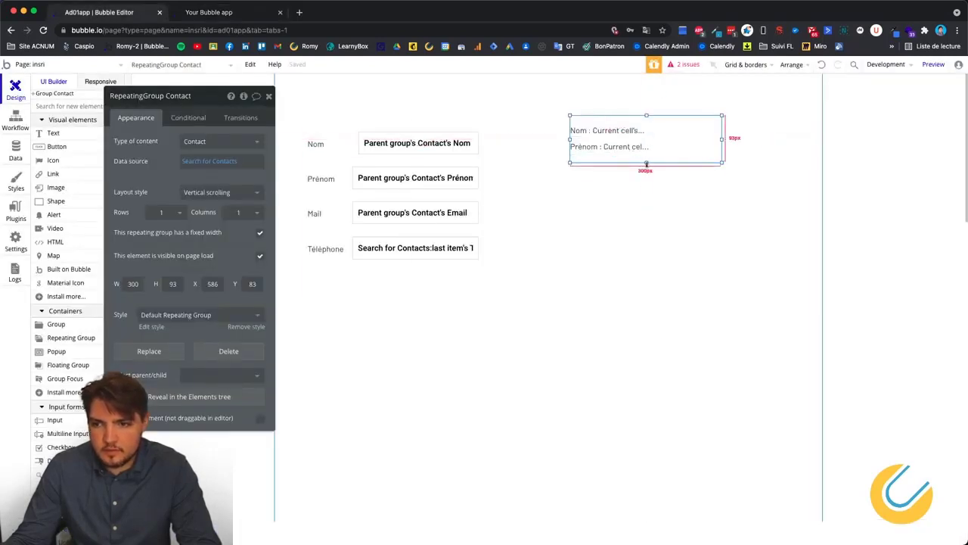
{"action": "left_click_drag", "start_coordinate": [647, 164], "coordinate": [645, 259]}
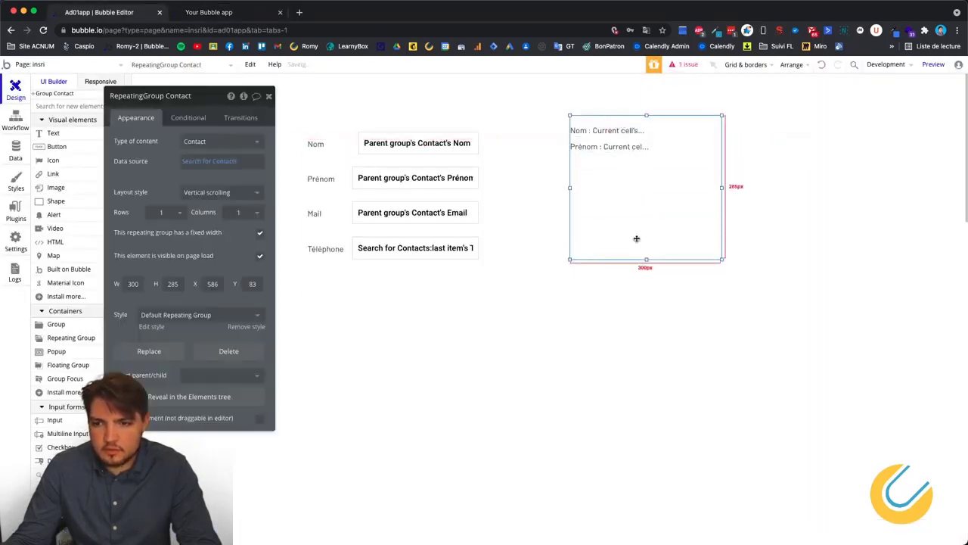
{"action": "left_click", "coordinate": [165, 213]}
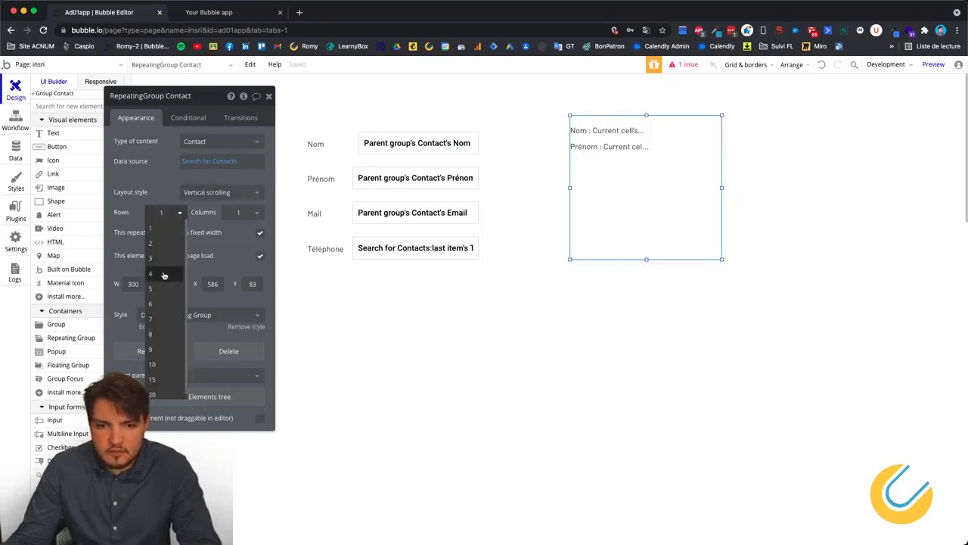
{"action": "left_click", "coordinate": [163, 274]}
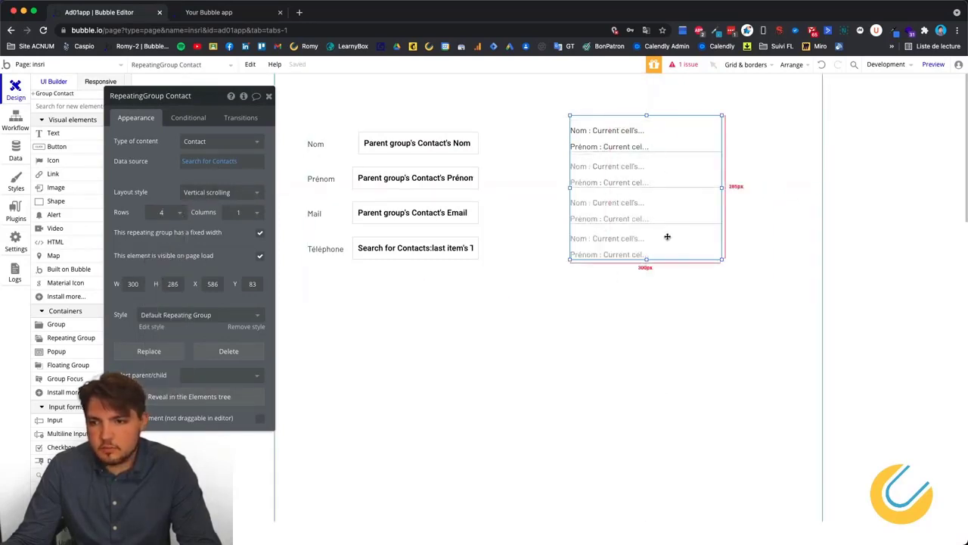
Move the repeating group lower on the page and adjust its upper edge, to about X 587, Y 115 and 284 px high
{"action": "left_click_drag", "start_coordinate": [667, 237], "coordinate": [668, 253]}
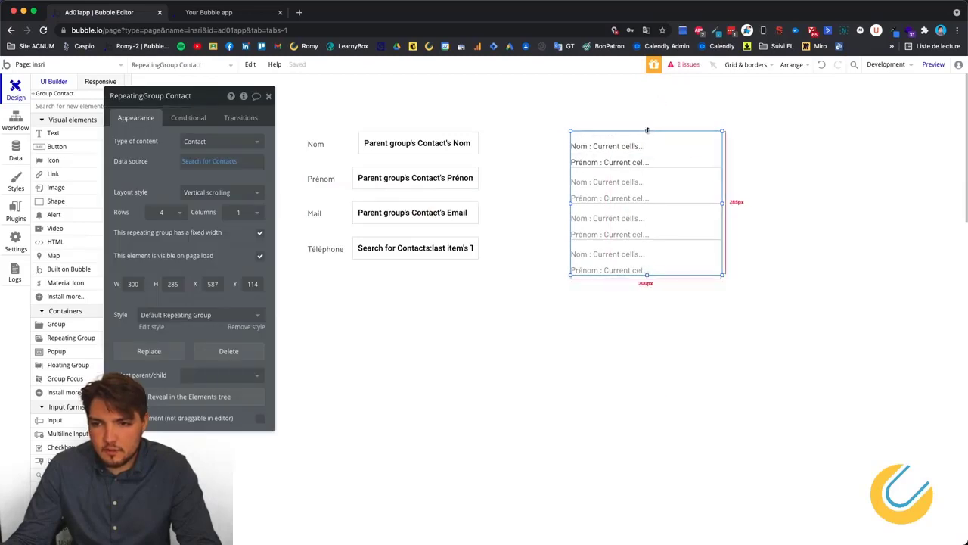
{"action": "left_click_drag", "start_coordinate": [647, 130], "coordinate": [628, 144]}
{"action": "left_click", "coordinate": [629, 144]}
{"action": "left_click", "coordinate": [688, 184]}
Set the repeating group's layout style to Full list and shift the group to about X 567, Y 114
{"action": "left_click", "coordinate": [216, 192]}
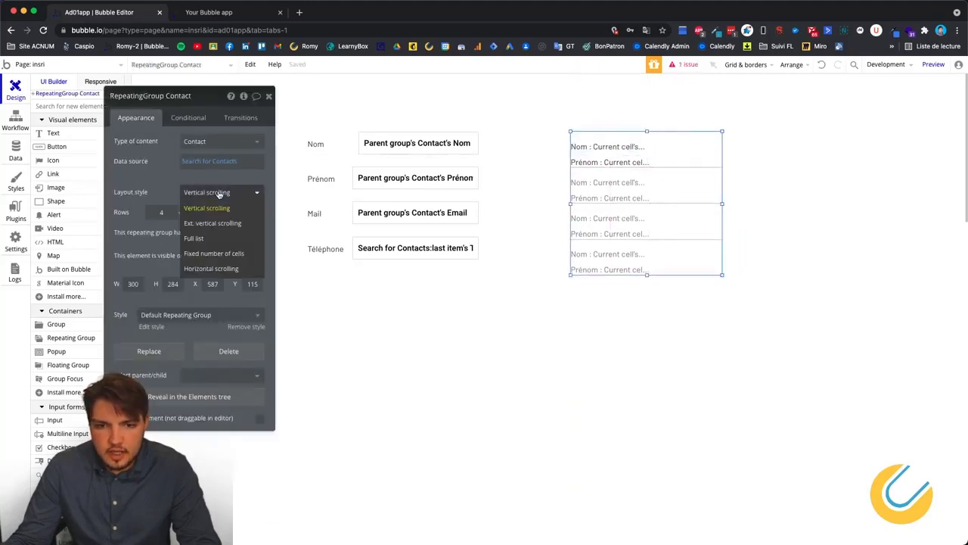
{"action": "left_click", "coordinate": [205, 237]}
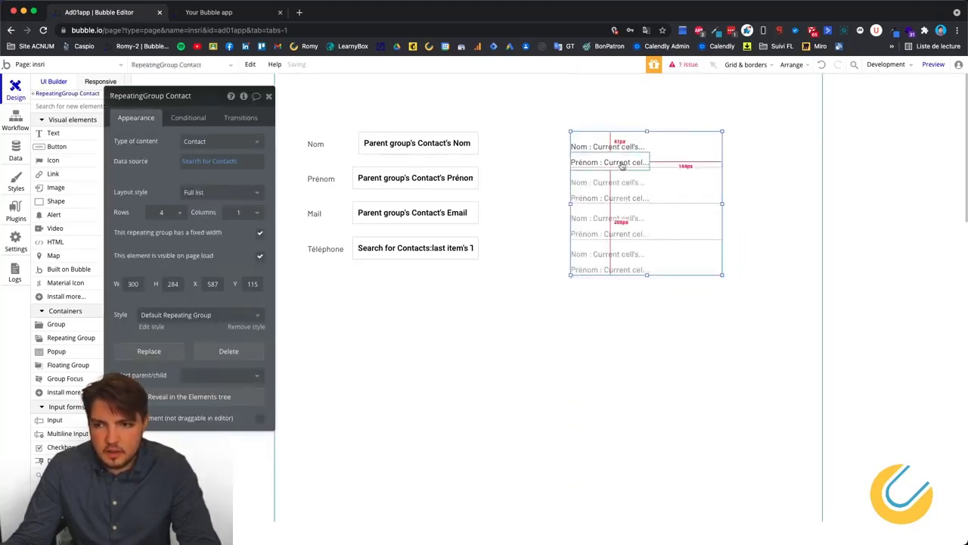
{"action": "mouse_move", "coordinate": [698, 216]}
{"action": "left_mouse_down"}
{"action": "mouse_move", "coordinate": [700, 207]}
{"action": "mouse_move", "coordinate": [689, 217]}
{"action": "left_mouse_up"}
{"action": "scroll", "coordinate": [598, 255], "scroll_direction": "down", "scroll_amount": 8}
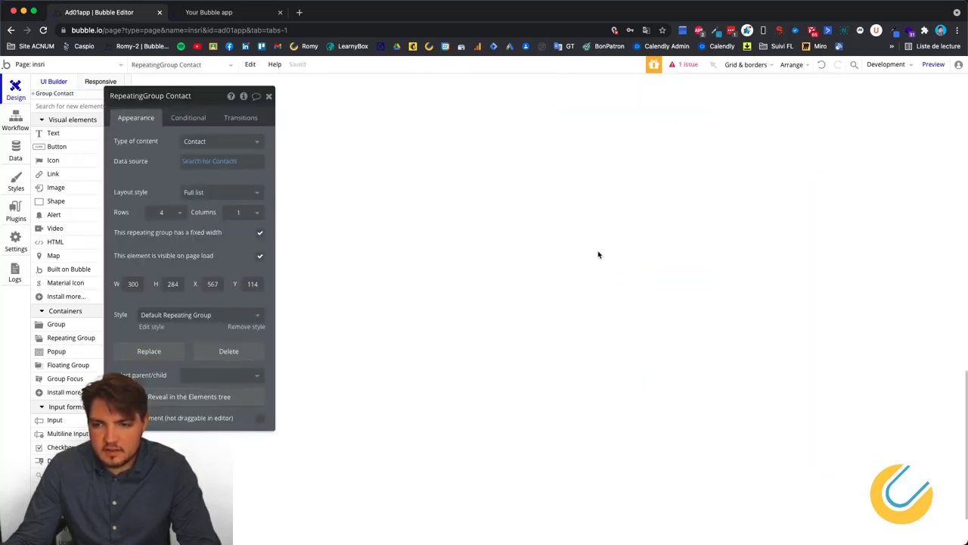
{"action": "scroll", "coordinate": [636, 416], "scroll_direction": "up", "scroll_amount": 8}
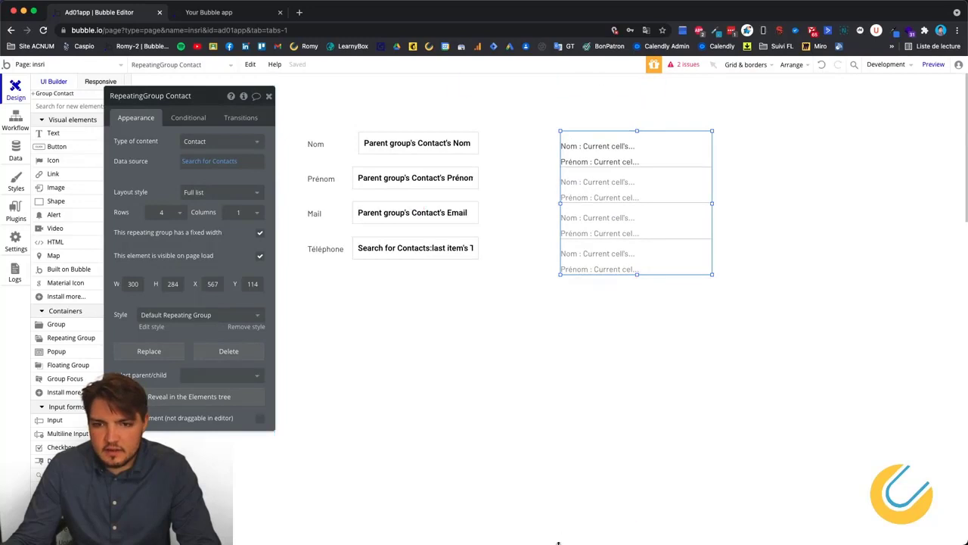
Set the repeating group's layout style to Vertical scrolling and deselect the group
{"action": "left_click", "coordinate": [215, 192]}
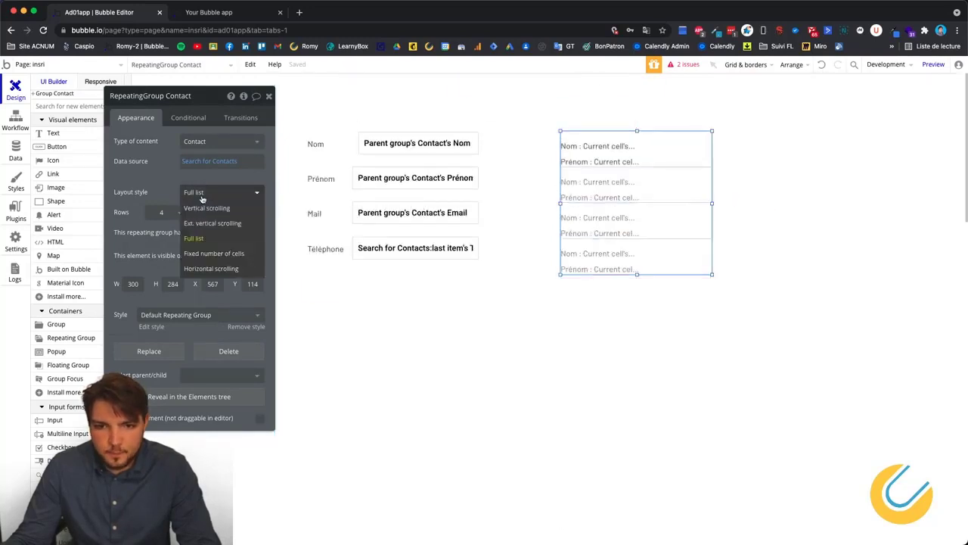
{"action": "left_click", "coordinate": [208, 207]}
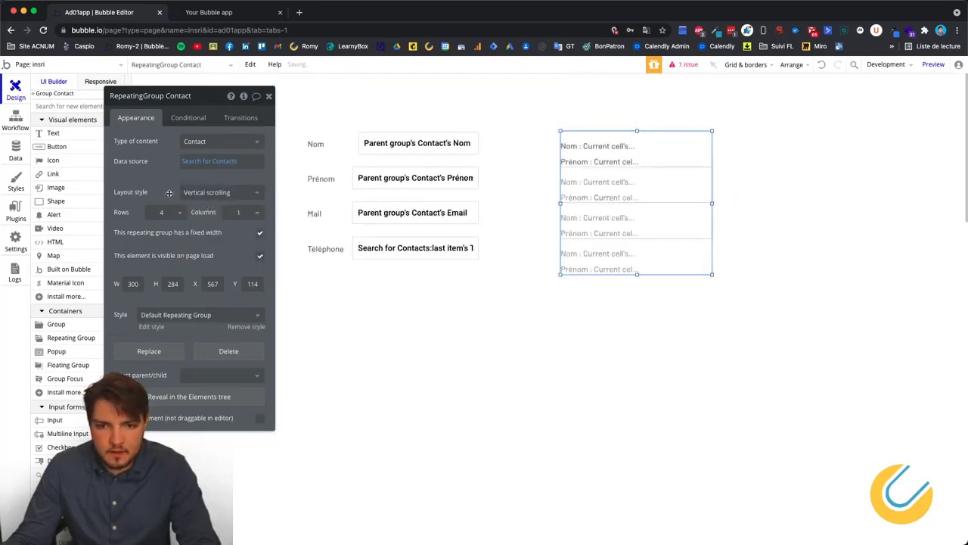
{"action": "left_click", "coordinate": [367, 362]}
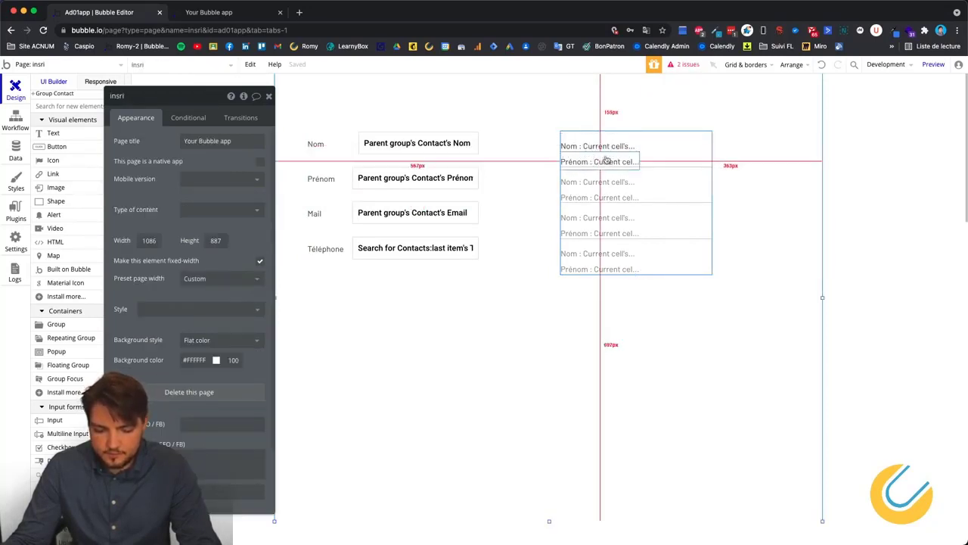
{"action": "left_click", "coordinate": [698, 154]}
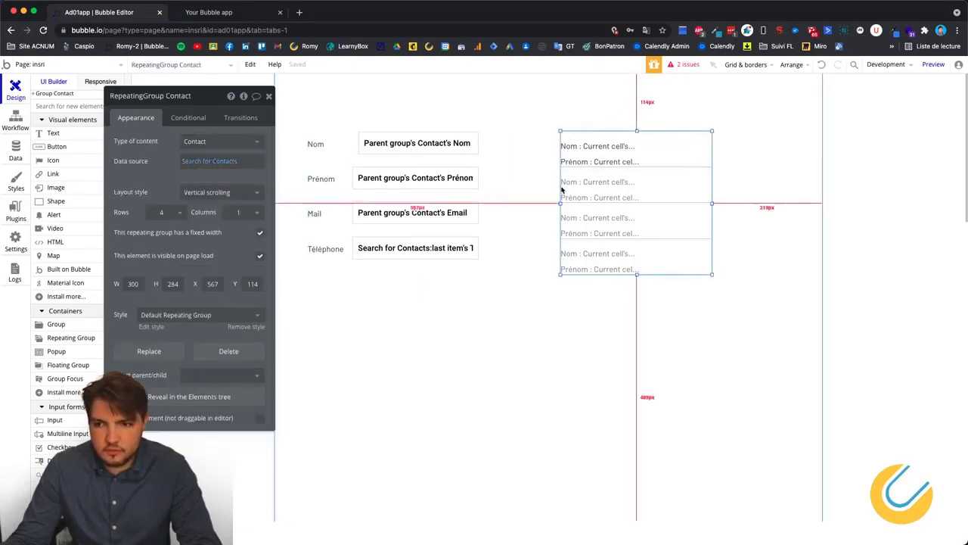
{"action": "left_click", "coordinate": [603, 145]}
{"action": "mouse_move", "coordinate": [147, 144]}
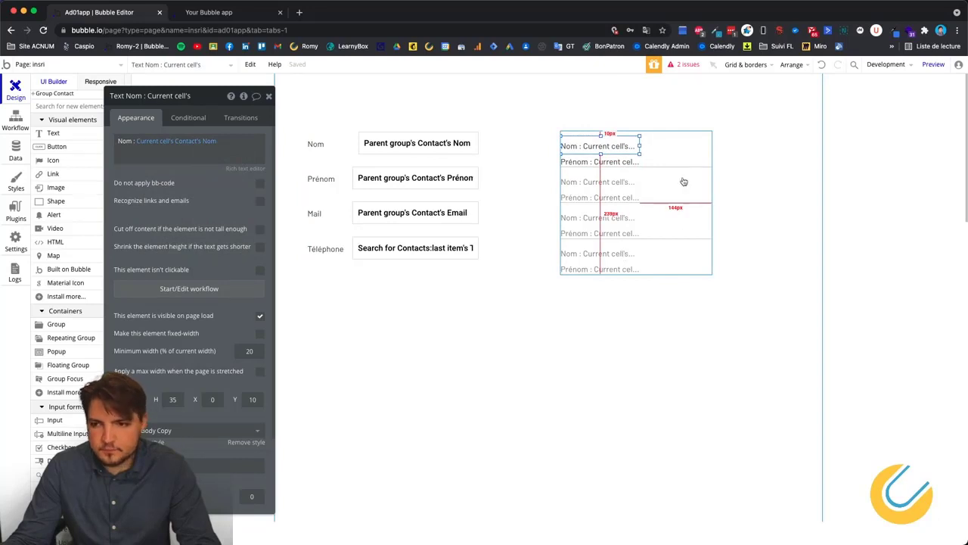
{"action": "left_click", "coordinate": [523, 322]}
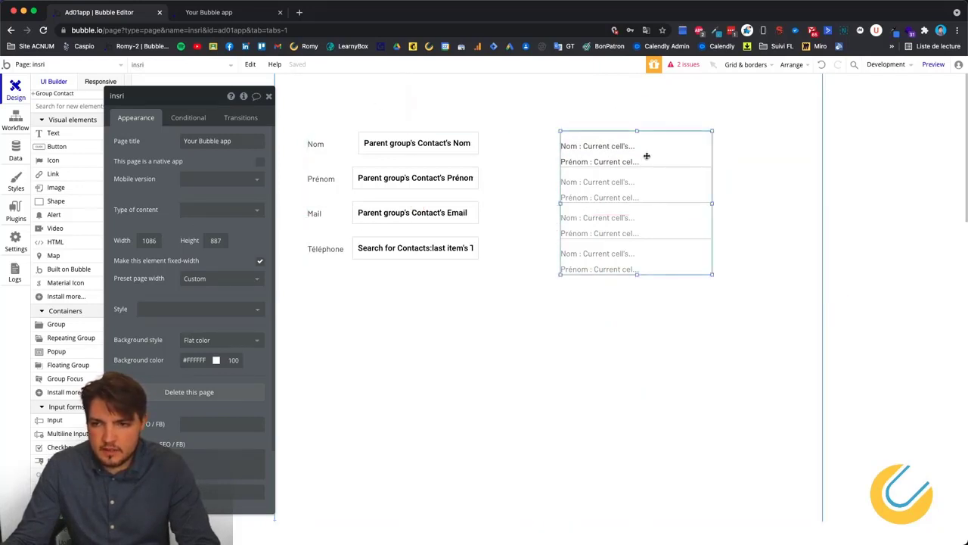
Duplicate the Nom text in the repeating group's first cell and place the copy beside it at about X 144, Y 20
{"action": "left_click", "coordinate": [579, 152]}
{"action": "left_click", "coordinate": [578, 152]}
{"action": "left_click_drag", "start_coordinate": [583, 149], "coordinate": [656, 152]}
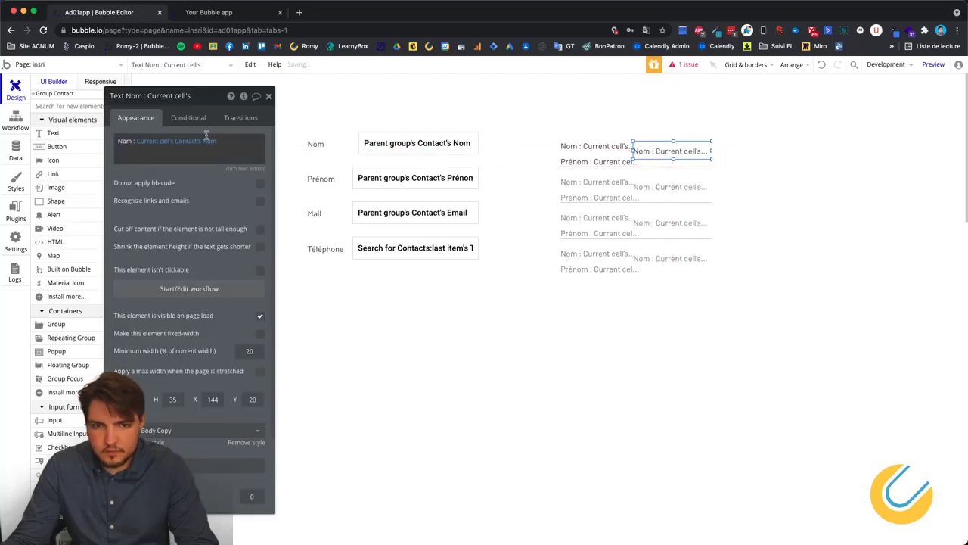
Change the copied text's content to "Type : " followed by the dynamic value Current cell's Contact's Type de contact's CodeContact
{"action": "left_click_drag", "start_coordinate": [205, 137], "coordinate": [119, 139]}
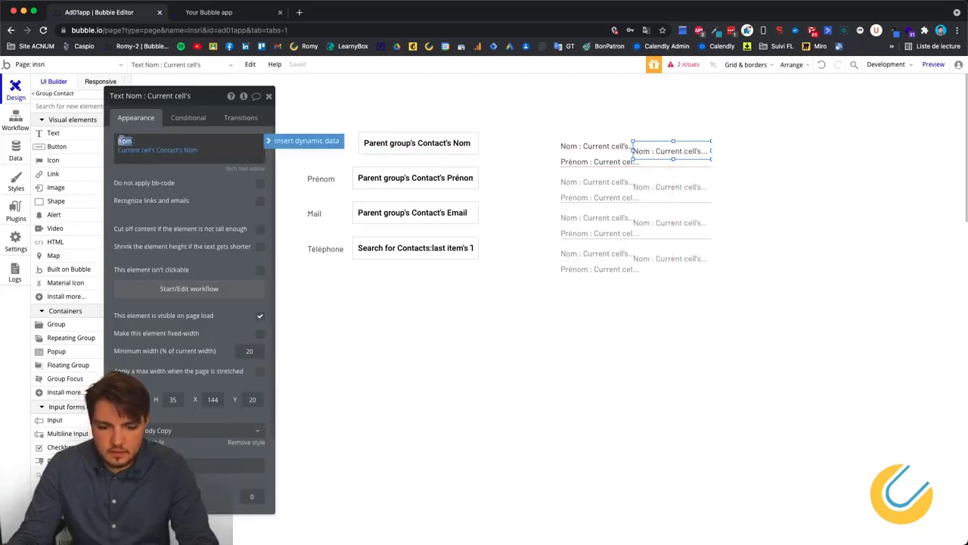
{"action": "left_click", "coordinate": [190, 150]}
{"action": "left_click", "coordinate": [227, 215]}
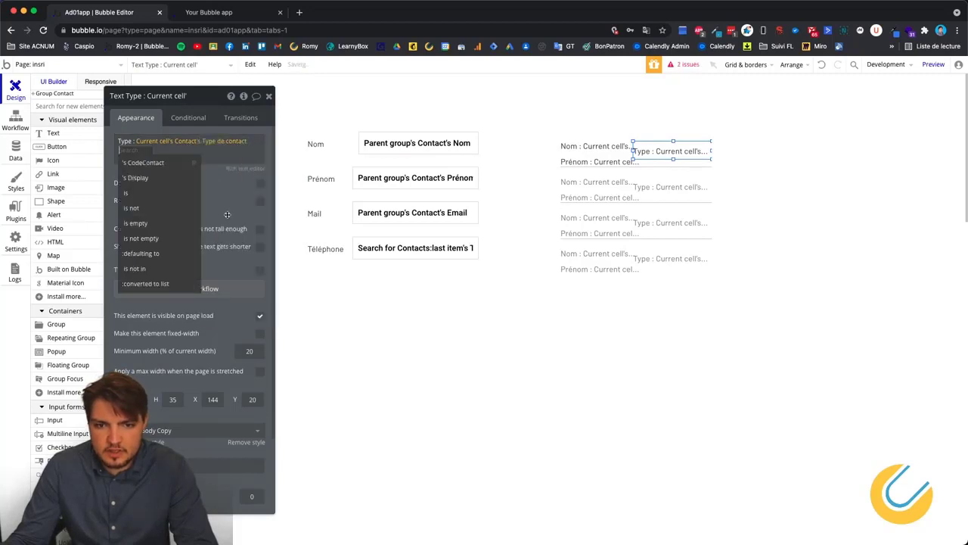
{"action": "left_click", "coordinate": [142, 162]}
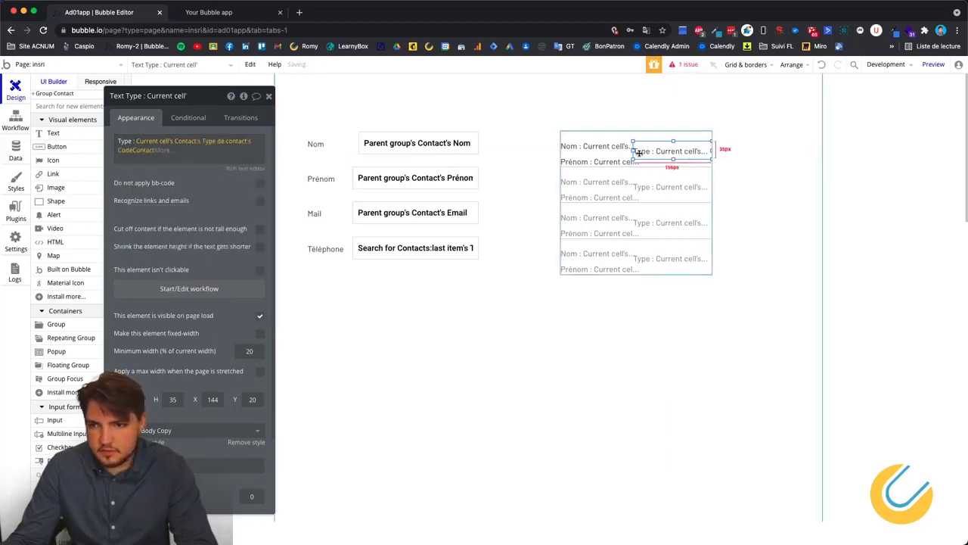
Narrow the Type text and position it at about X 183, Y 19, and switch to the app preview to check it
{"action": "left_click_drag", "start_coordinate": [633, 151], "coordinate": [674, 151]}
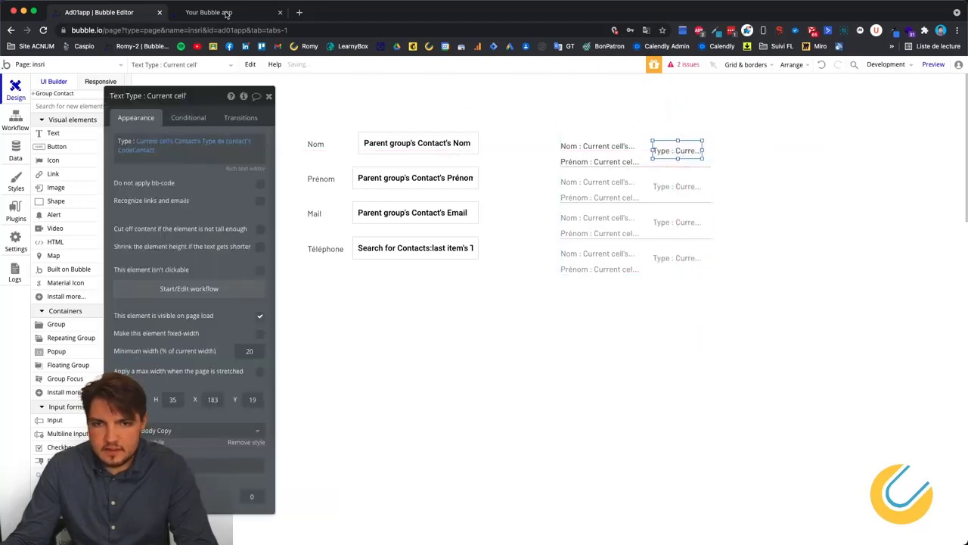
{"action": "left_click", "coordinate": [227, 13]}
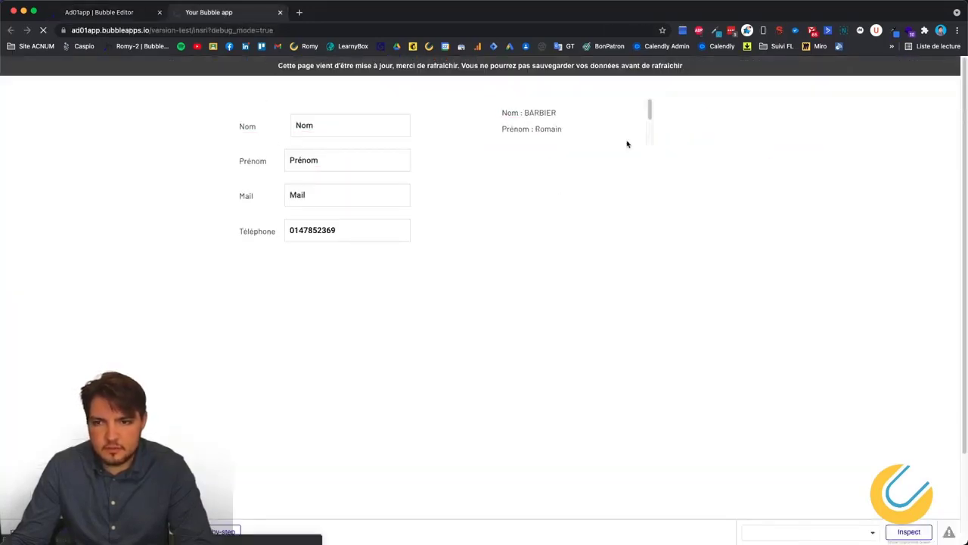